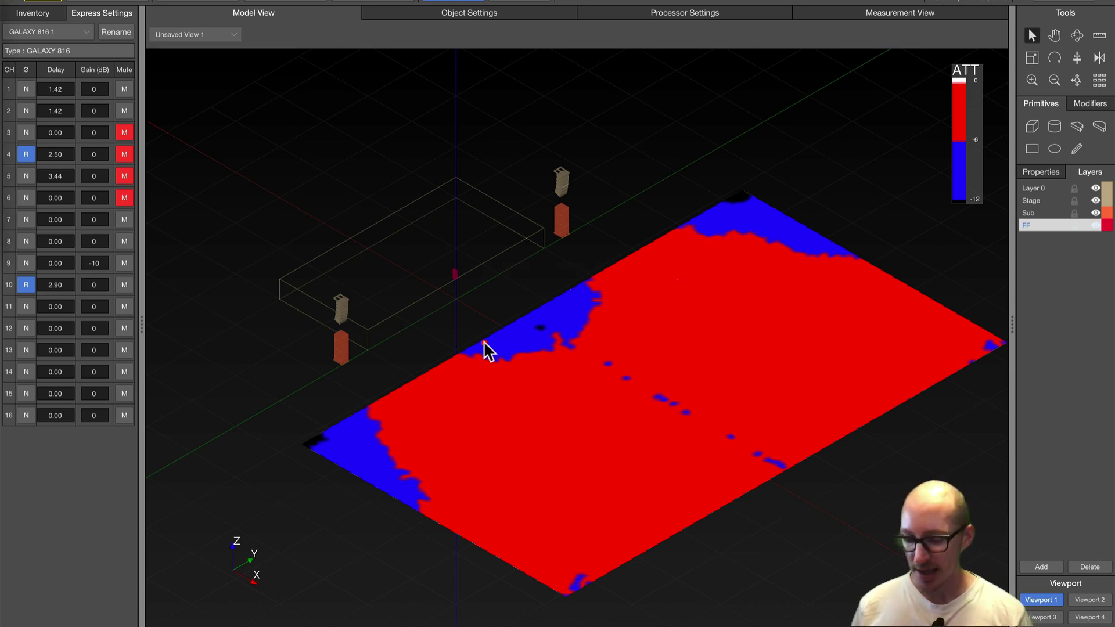
{"action": "left_click_drag", "start_coordinate": [469, 345], "coordinate": [575, 296]}
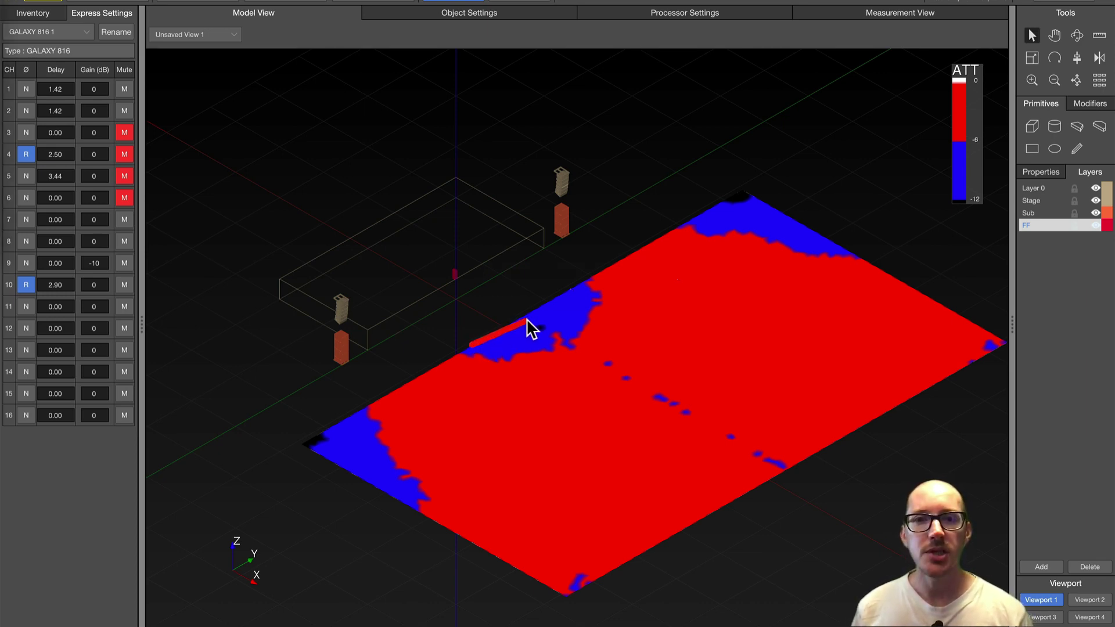
{"action": "left_click", "coordinate": [576, 285]}
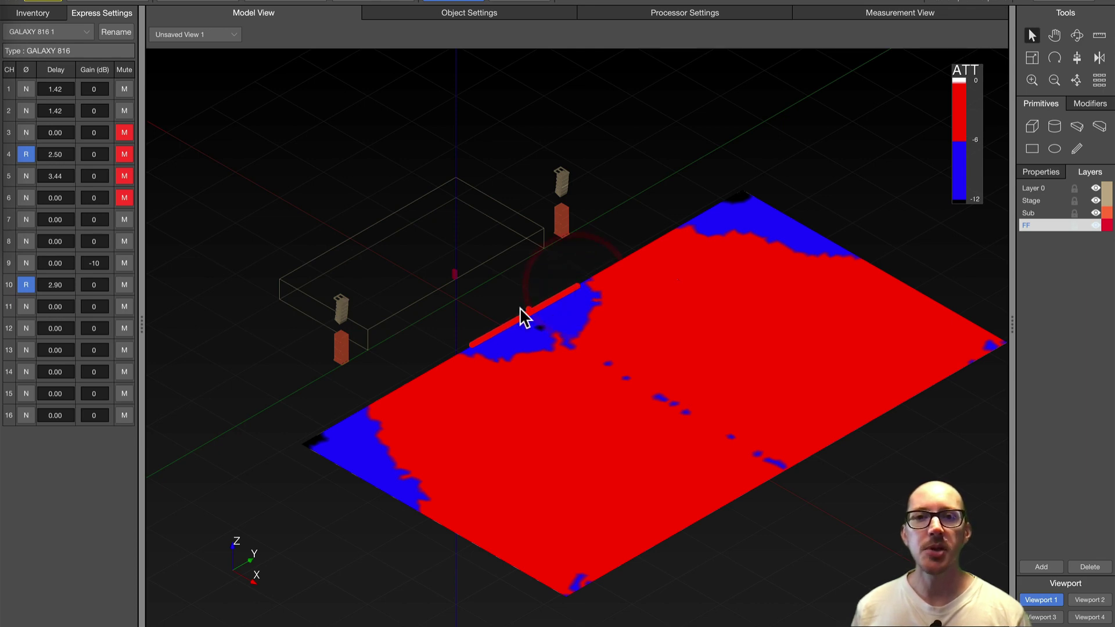
{"action": "left_click_drag", "start_coordinate": [455, 275], "coordinate": [517, 305]}
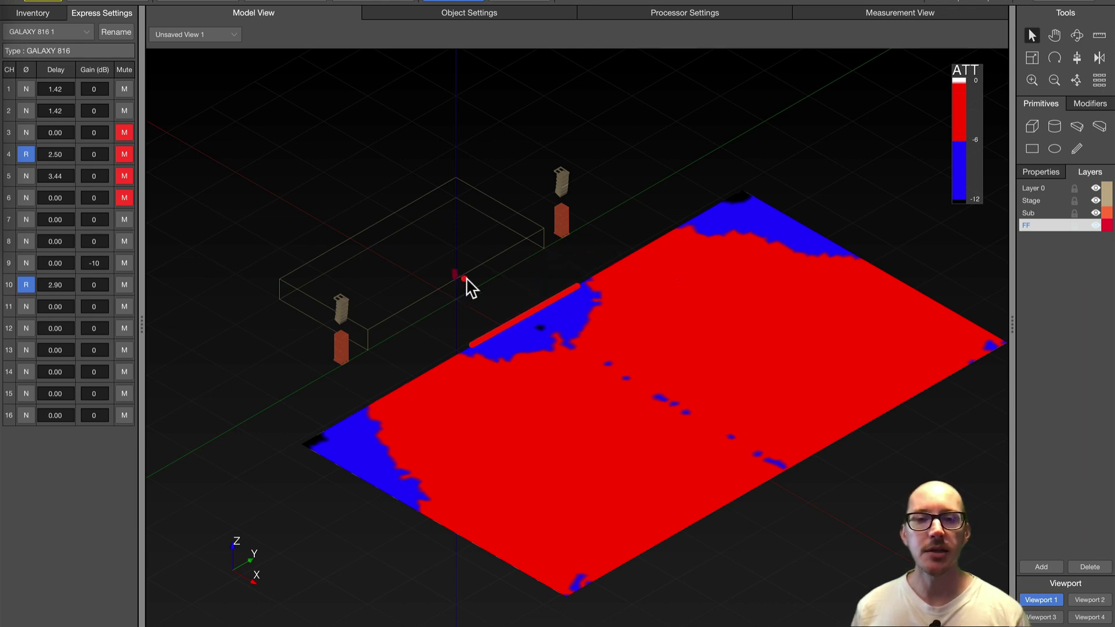
{"action": "left_click", "coordinate": [516, 307]}
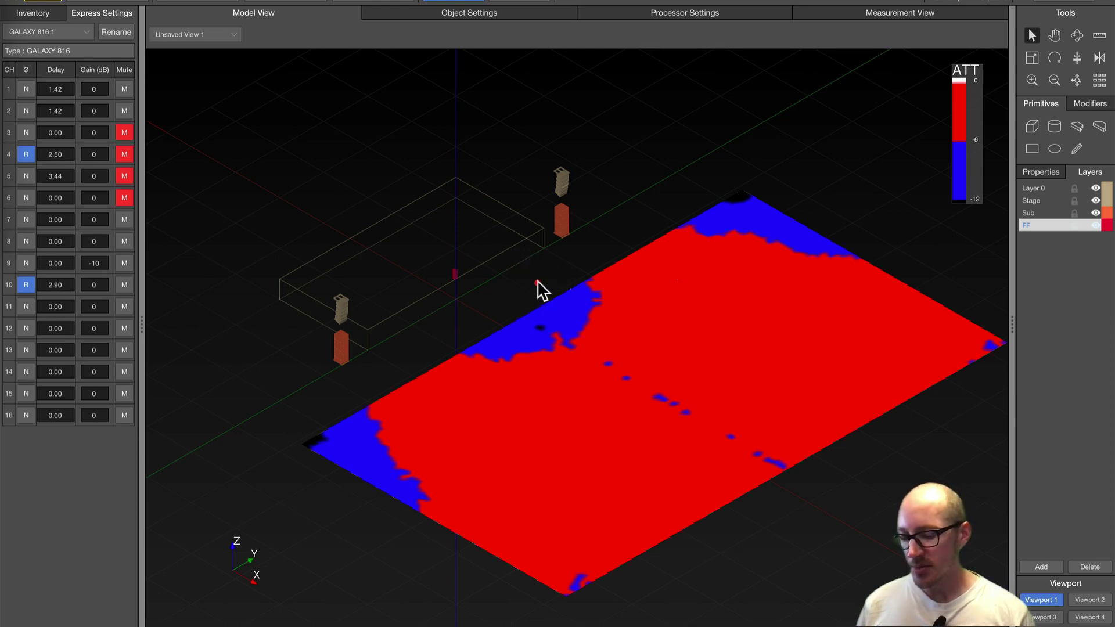
{"action": "left_click_drag", "start_coordinate": [567, 293], "coordinate": [444, 283]}
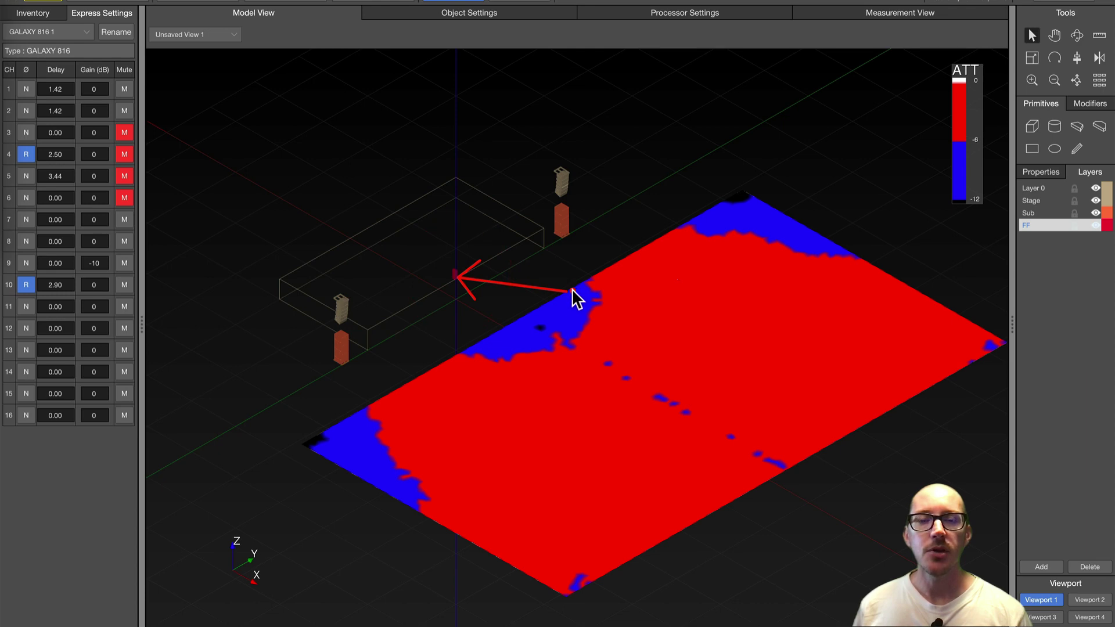
{"action": "left_click_drag", "start_coordinate": [573, 296], "coordinate": [565, 186]}
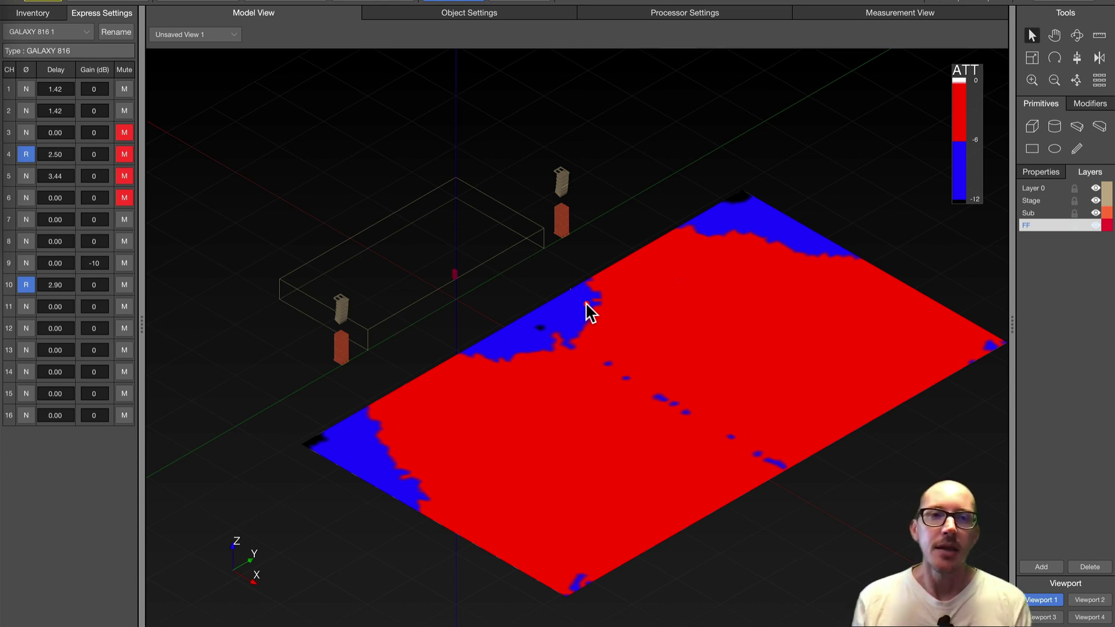
- Bring up the Sub Aligner page in Chrome, then return to the 3D model
{"action": "key", "text": "super+Tab"}
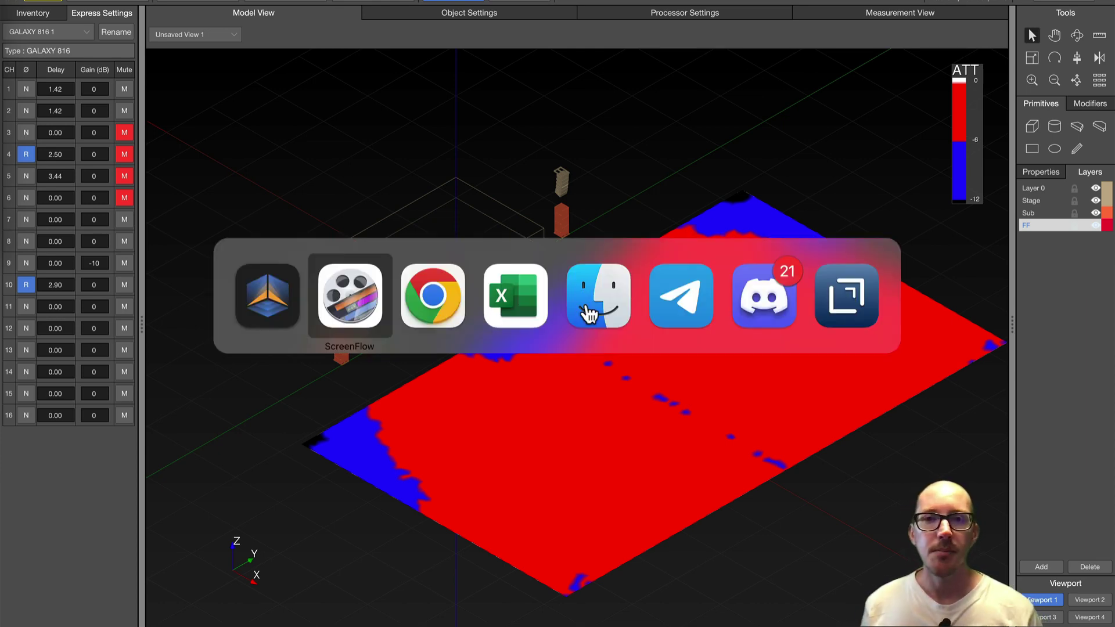
{"action": "left_click", "coordinate": [453, 320]}
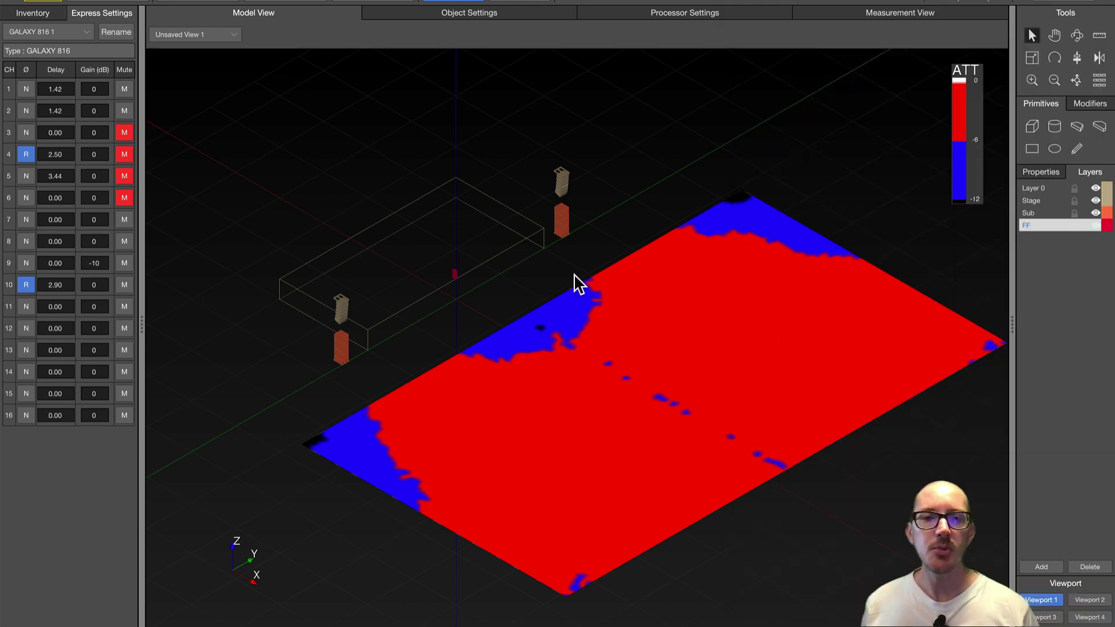
{"action": "left_click", "coordinate": [575, 289]}
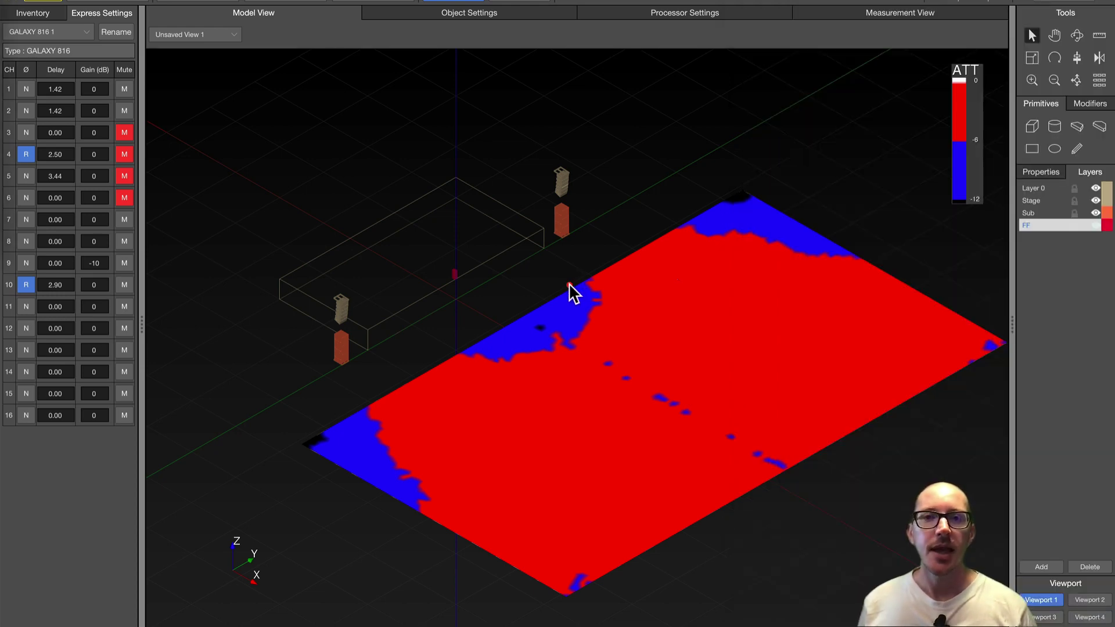
{"action": "left_click", "coordinate": [464, 274]}
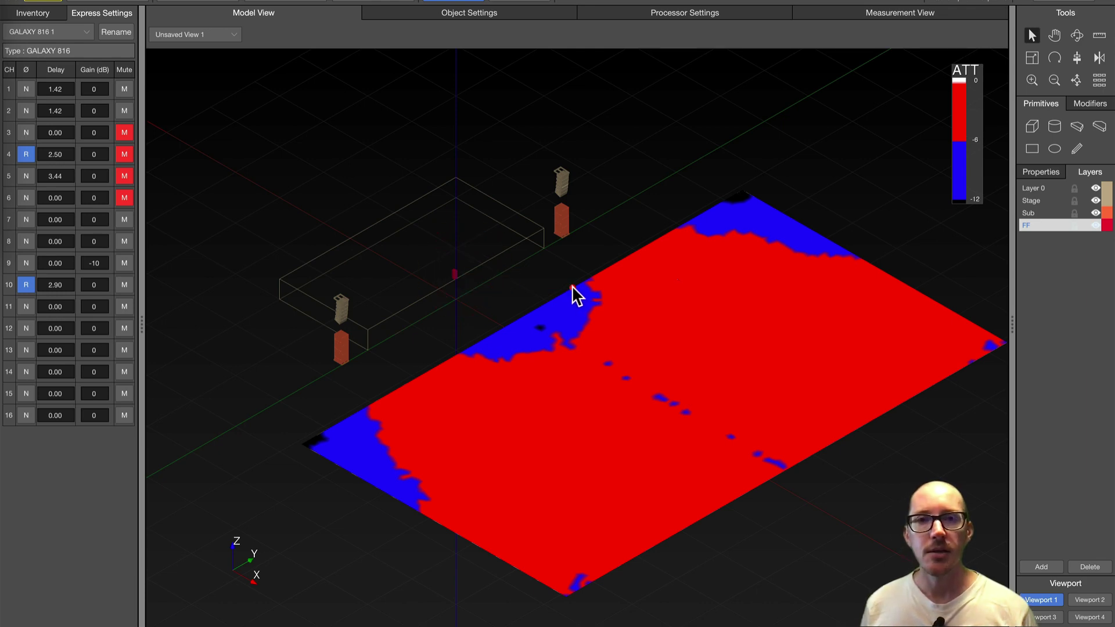
- Draw arrows on the model from the front edge up to the main and toward stage centre
{"action": "left_click", "coordinate": [570, 290]}
{"action": "left_click", "coordinate": [565, 191]}
{"action": "left_click", "coordinate": [461, 282]}
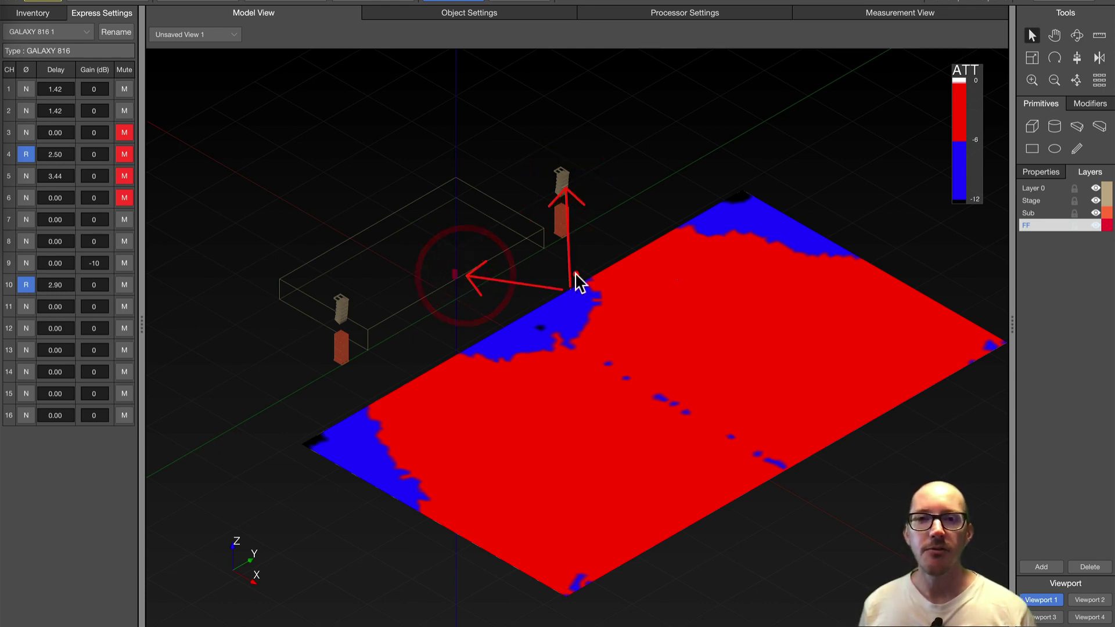
- Advance Sub Aligner to Results and select the recommended 2.02 ms sub delay
{"action": "key", "text": "super+Tab"}
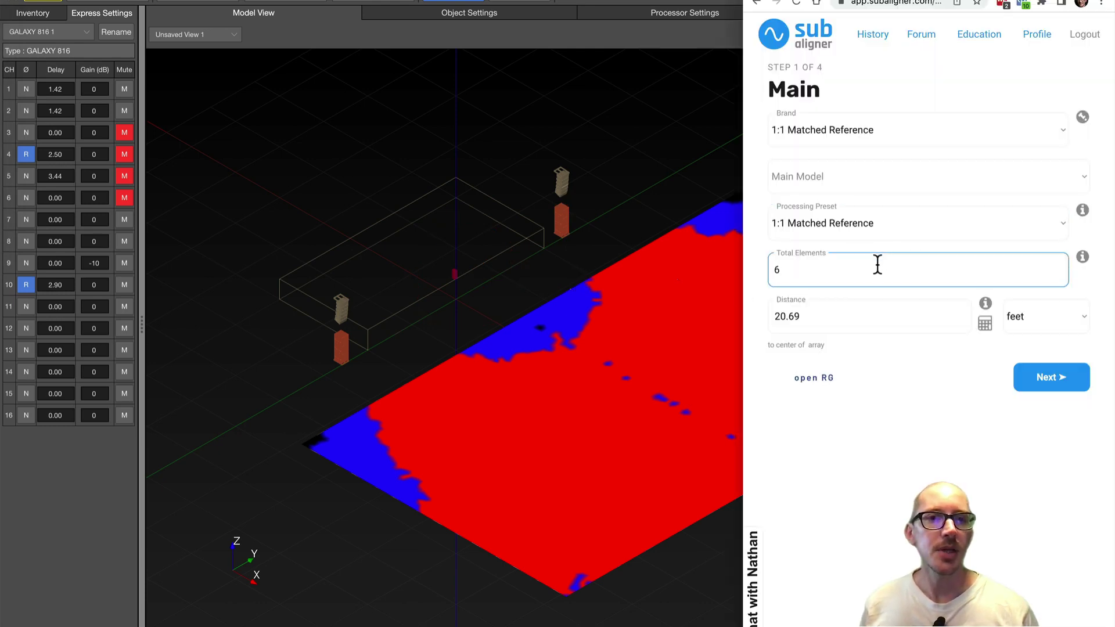
{"action": "left_click", "coordinate": [1045, 384]}
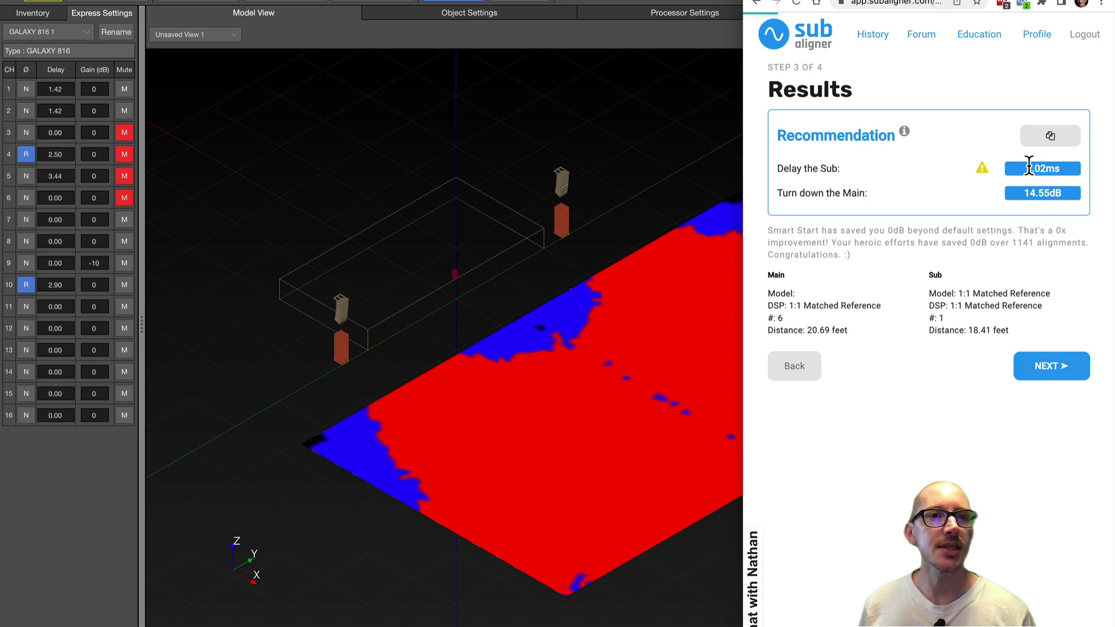
{"action": "left_click", "coordinate": [1054, 168]}
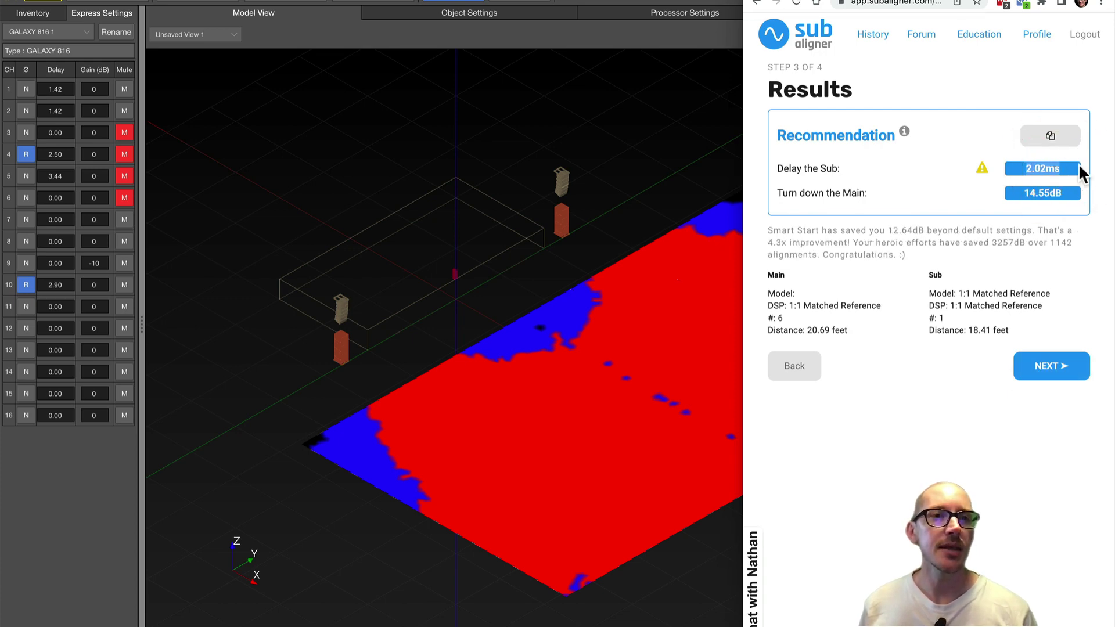
- Switch to the impulse response in Measurement View
{"action": "key", "text": "alt+Tab"}
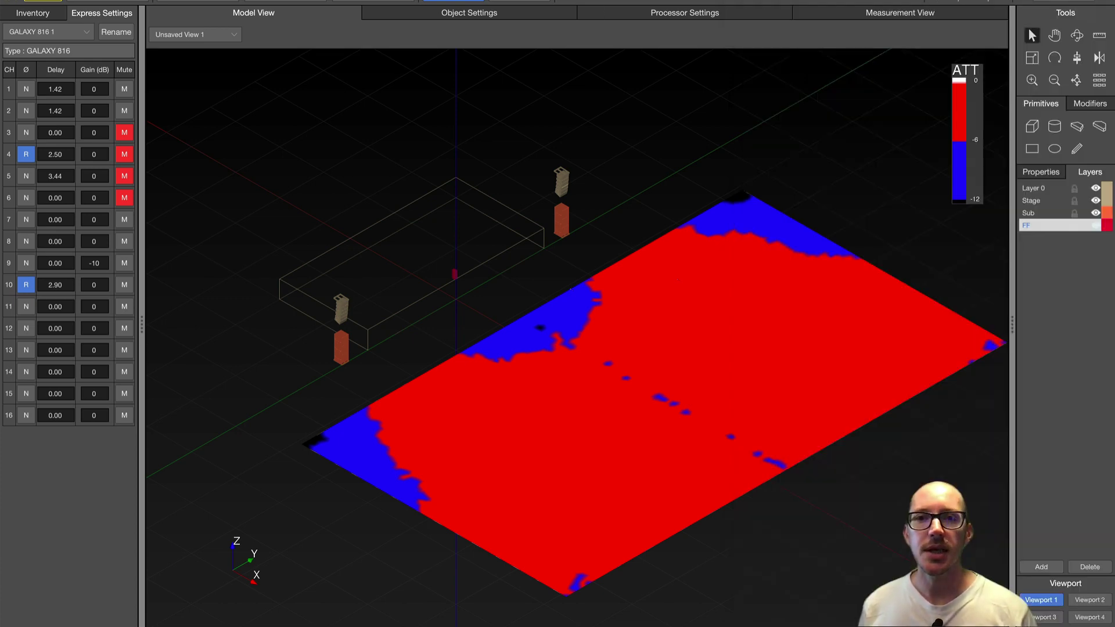
{"action": "left_click_drag", "start_coordinate": [576, 277], "coordinate": [240, 158]}
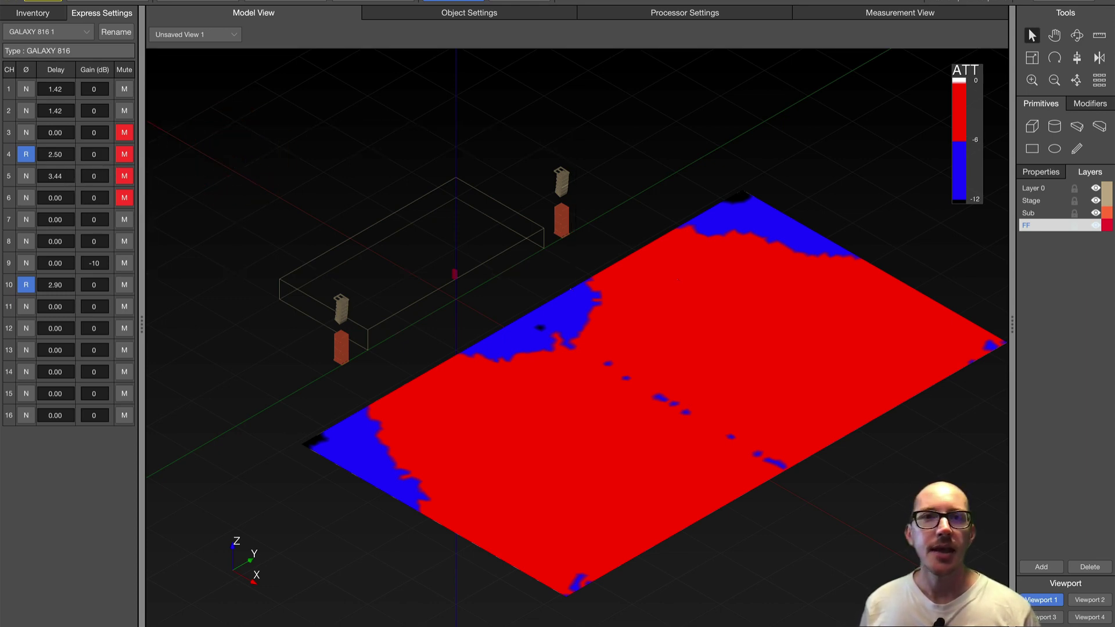
{"action": "left_click", "coordinate": [877, 18]}
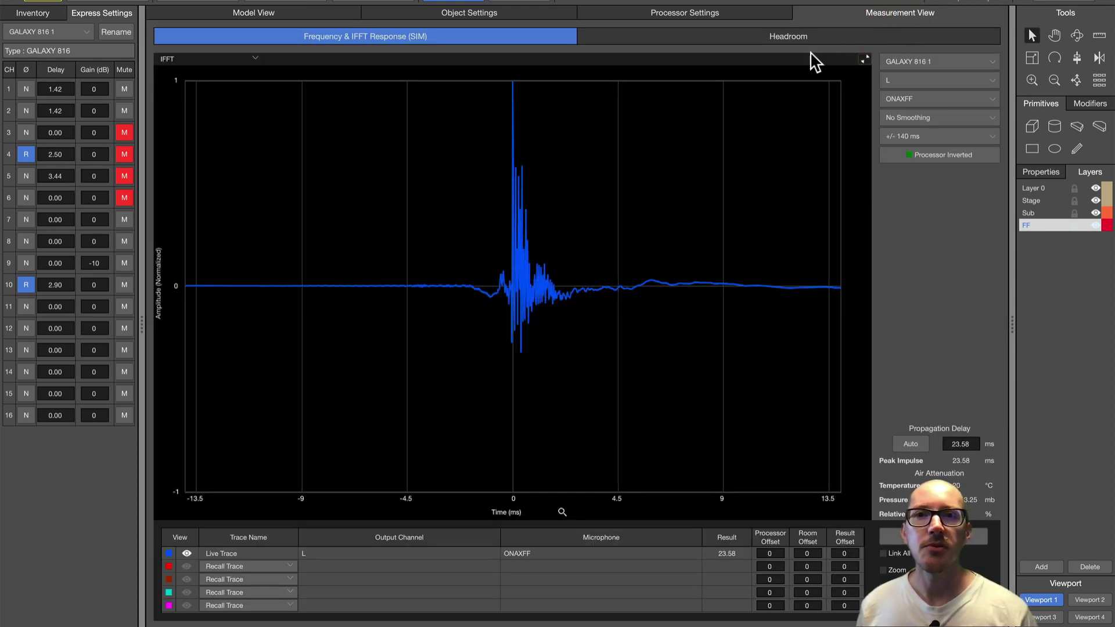
- Mute channels 1 and 2, and unmute channel 5 at 0.00 ms delay
{"action": "left_click", "coordinate": [125, 90]}
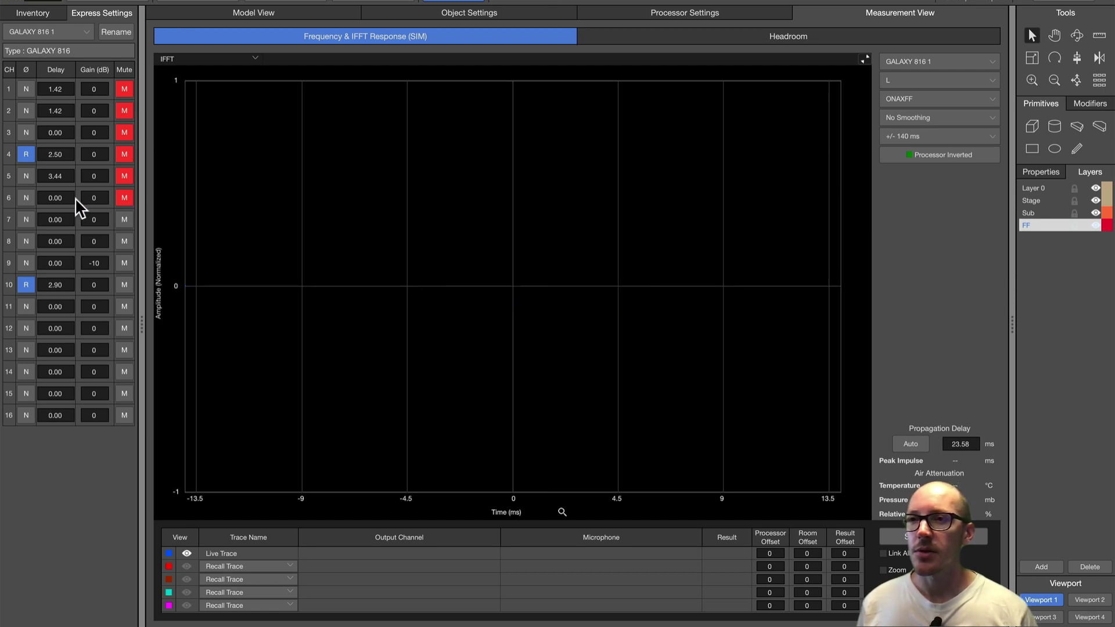
{"action": "left_click", "coordinate": [43, 176]}
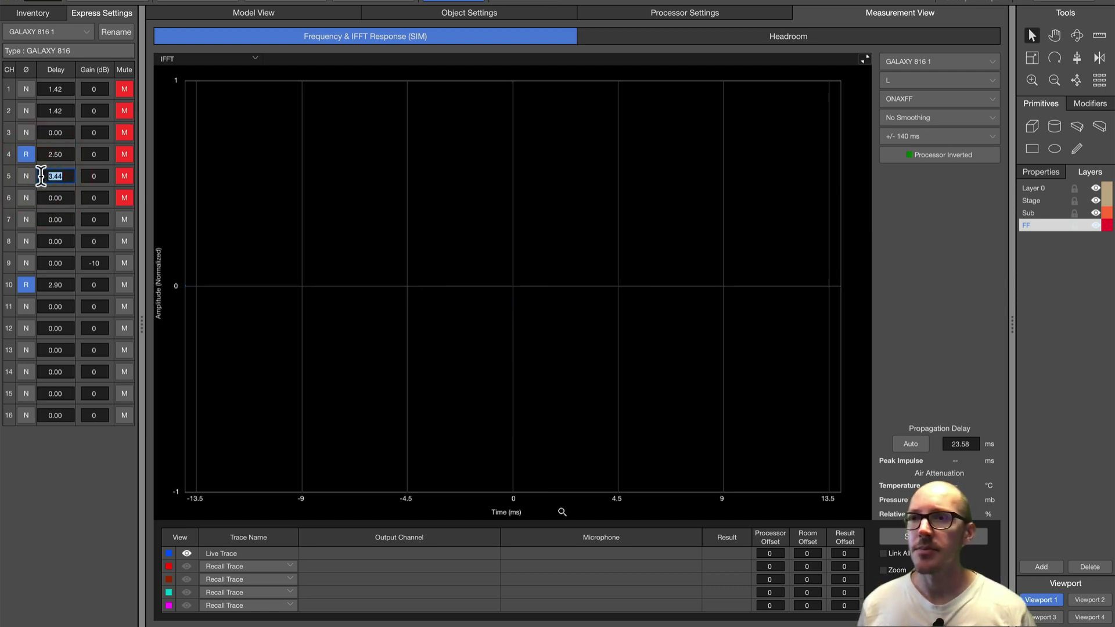
{"action": "type", "text": "0"}
{"action": "left_click", "coordinate": [125, 175]}
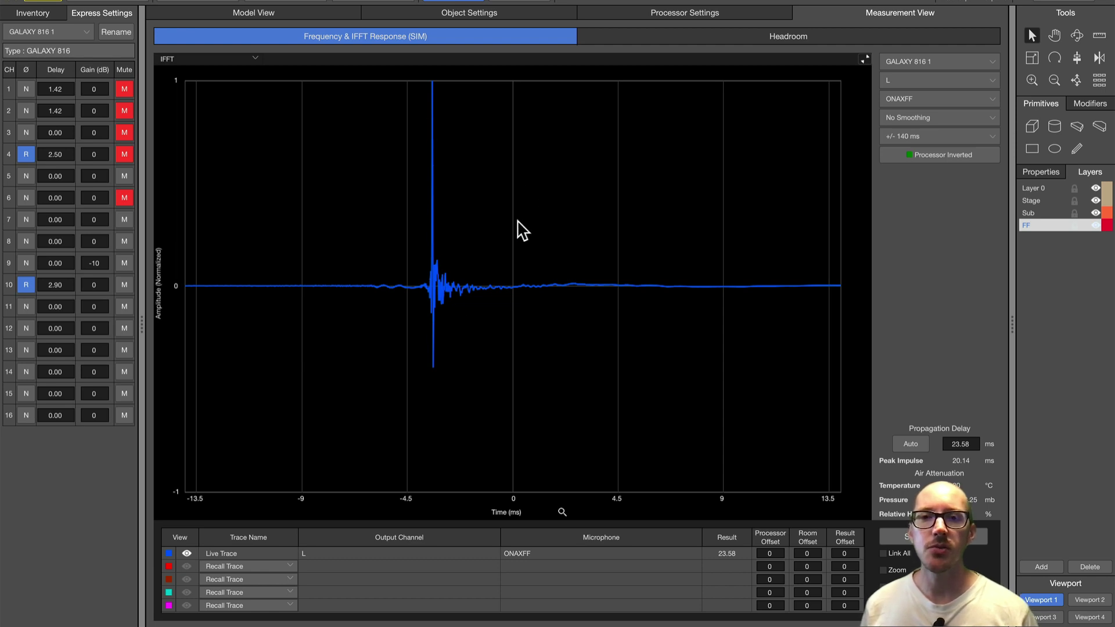
{"action": "left_click_drag", "start_coordinate": [514, 111], "coordinate": [518, 349]}
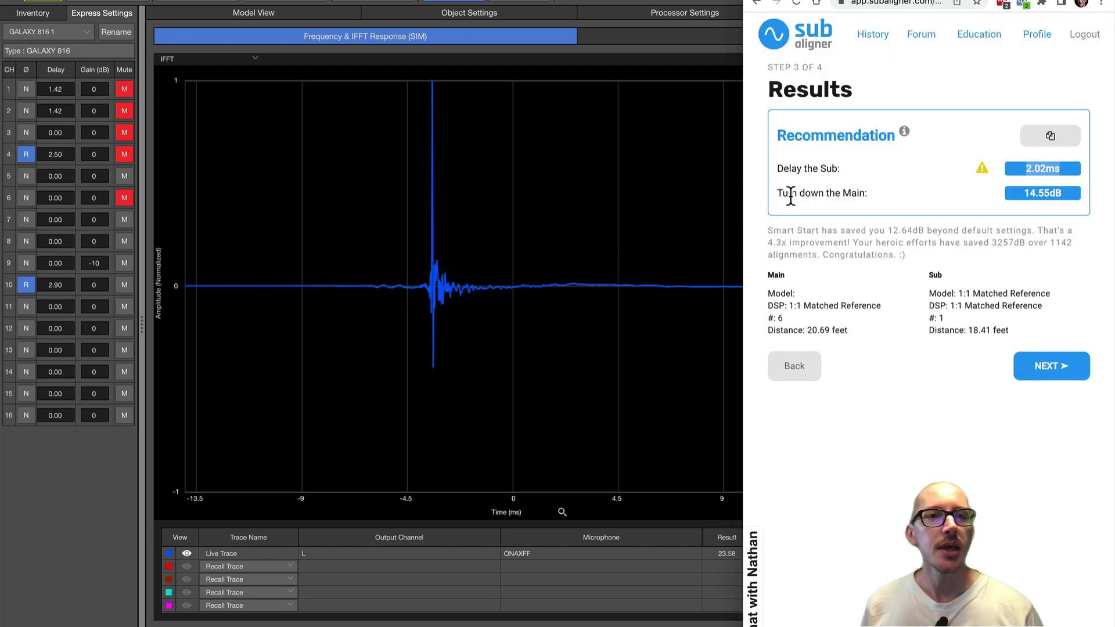
- Select the 2.02 ms sub delay value and clear the amplitude and time readouts from the impulse trace
{"action": "double_click", "coordinate": [1034, 168]}
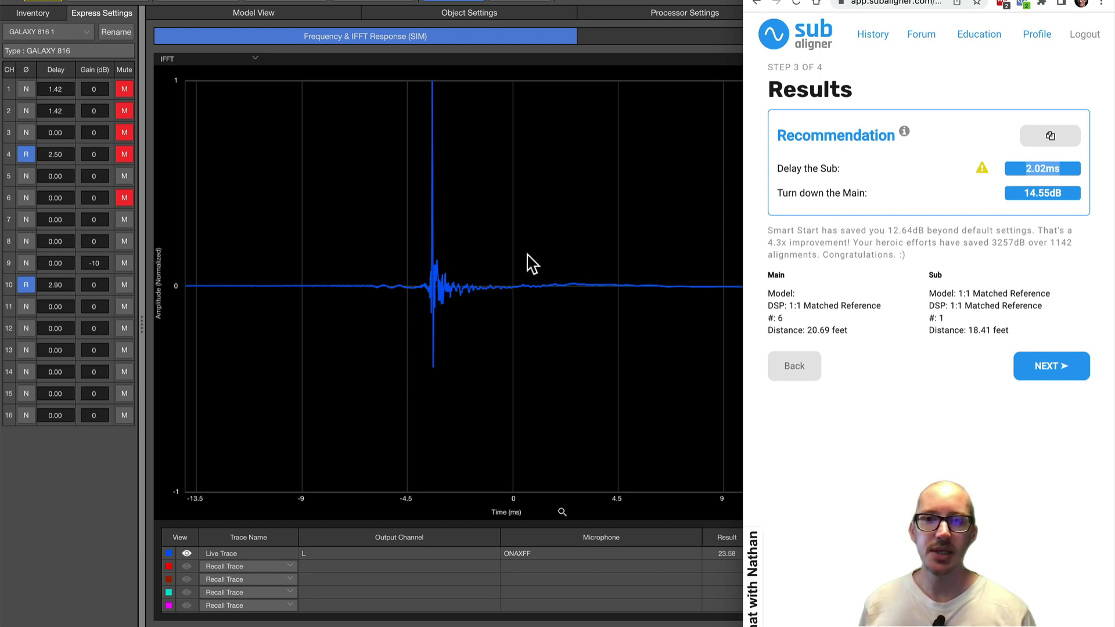
{"action": "left_click", "coordinate": [435, 142]}
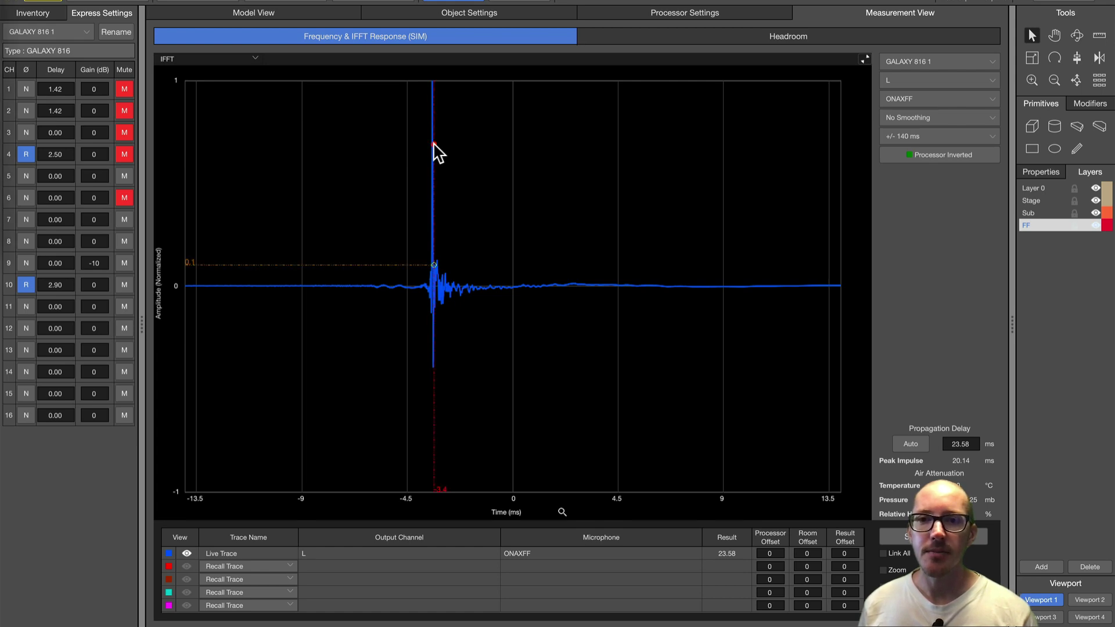
{"action": "left_click", "coordinate": [439, 388]}
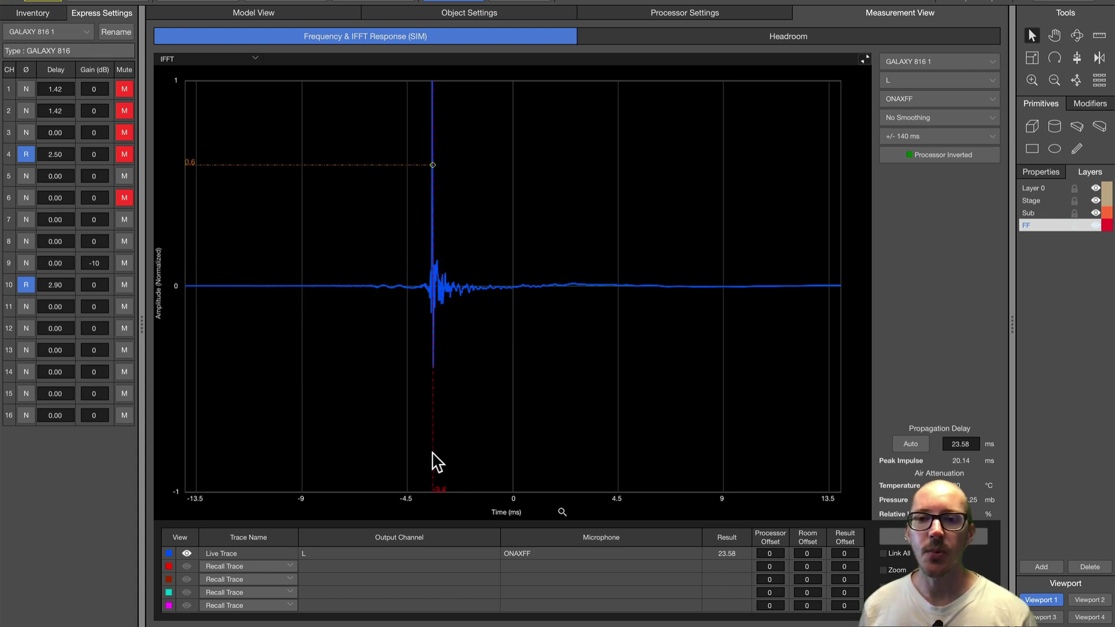
{"action": "left_click", "coordinate": [435, 462]}
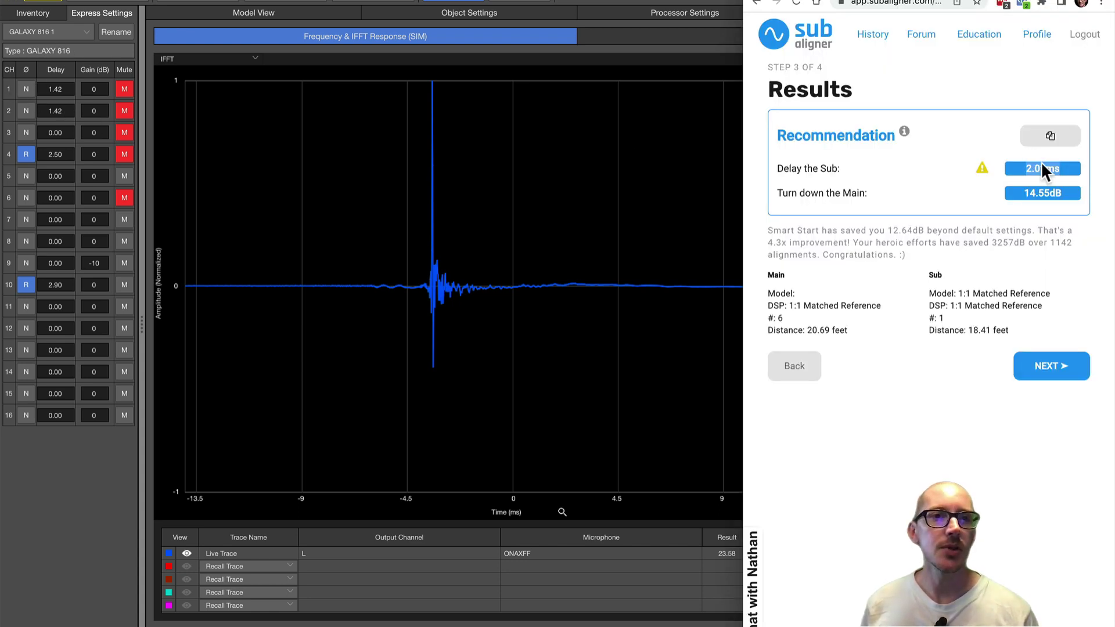
{"action": "double_click", "coordinate": [1036, 170]}
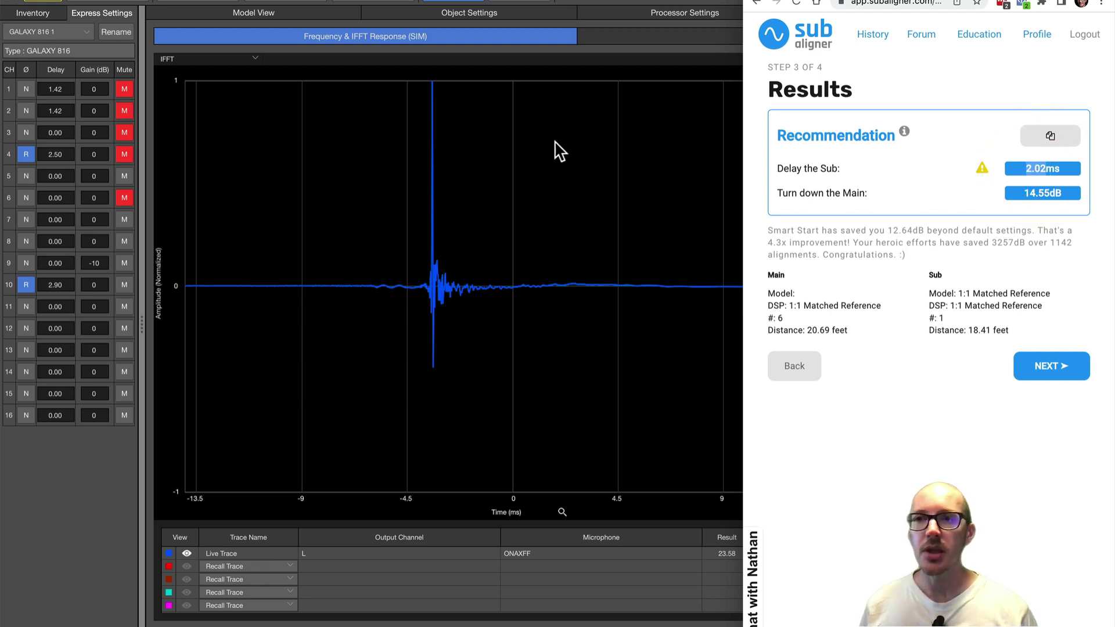
- Delay channel 5 by 3.44 ms, unmute channel 2, and recalculate the impulse response
{"action": "key", "text": "super+space"}
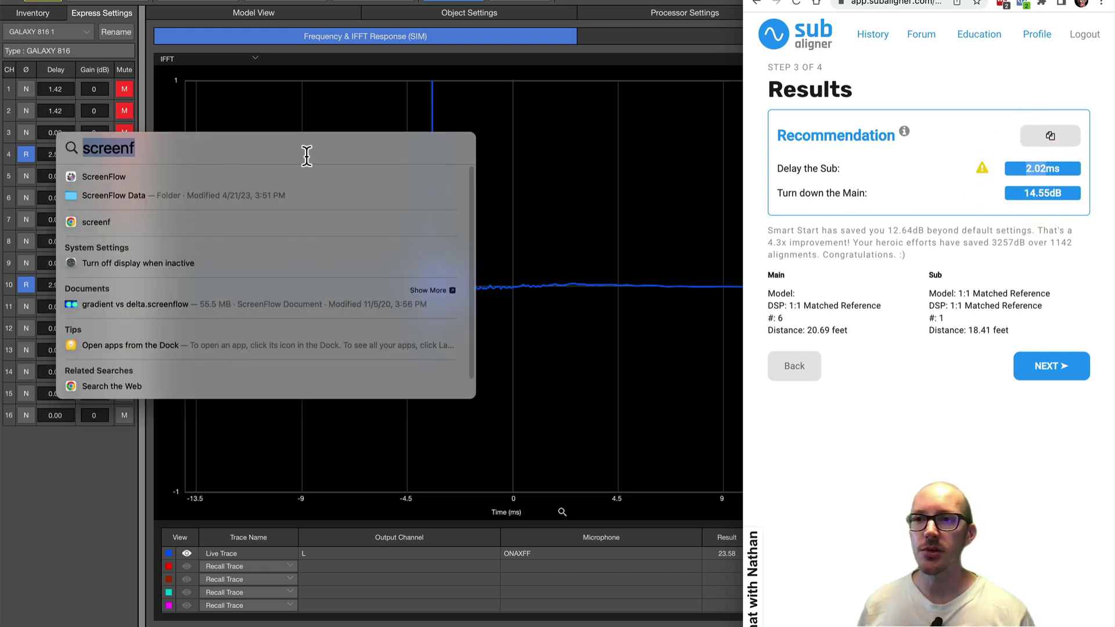
{"action": "type", "text": "2.02"}
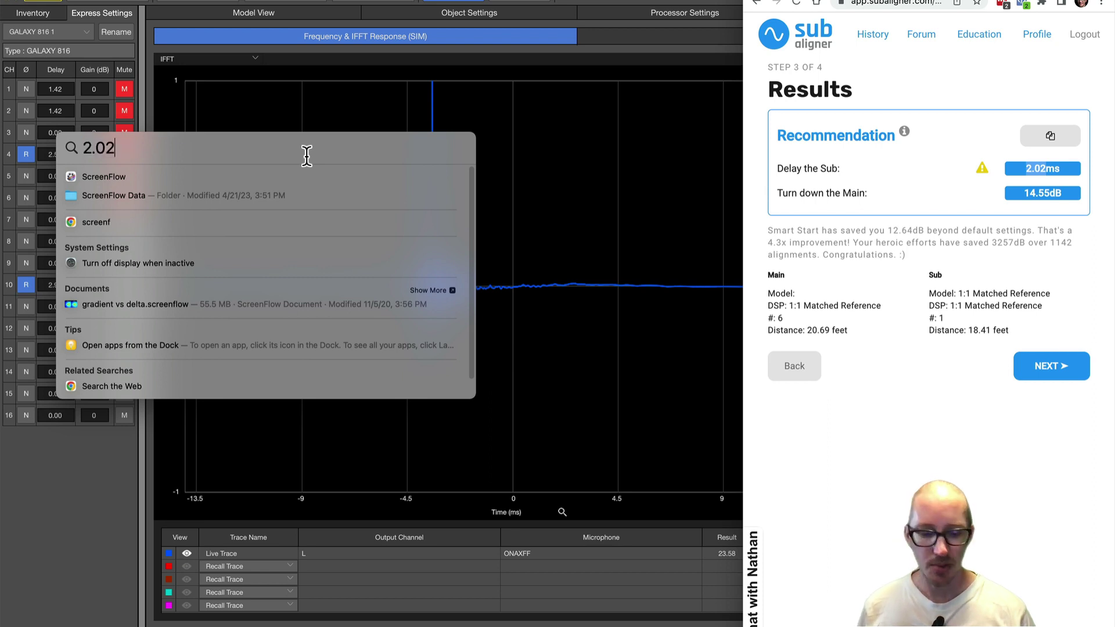
{"action": "type", "text": "+1.42"}
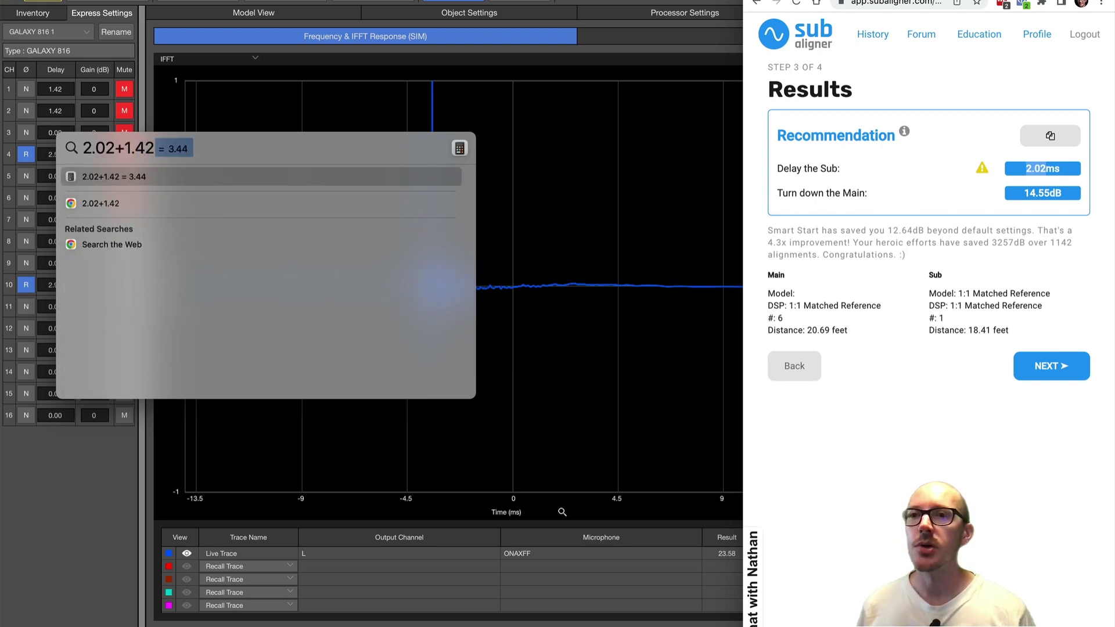
{"action": "key", "text": "Escape"}
{"action": "left_click", "coordinate": [67, 174]}
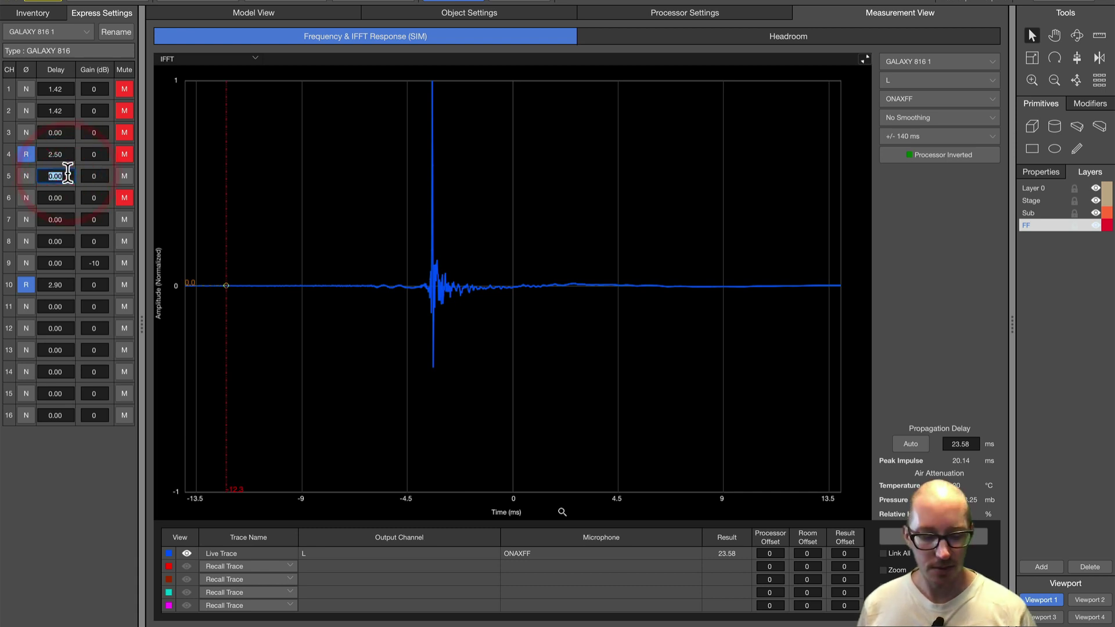
{"action": "type", "text": "3.44"}
{"action": "key", "text": "Return"}
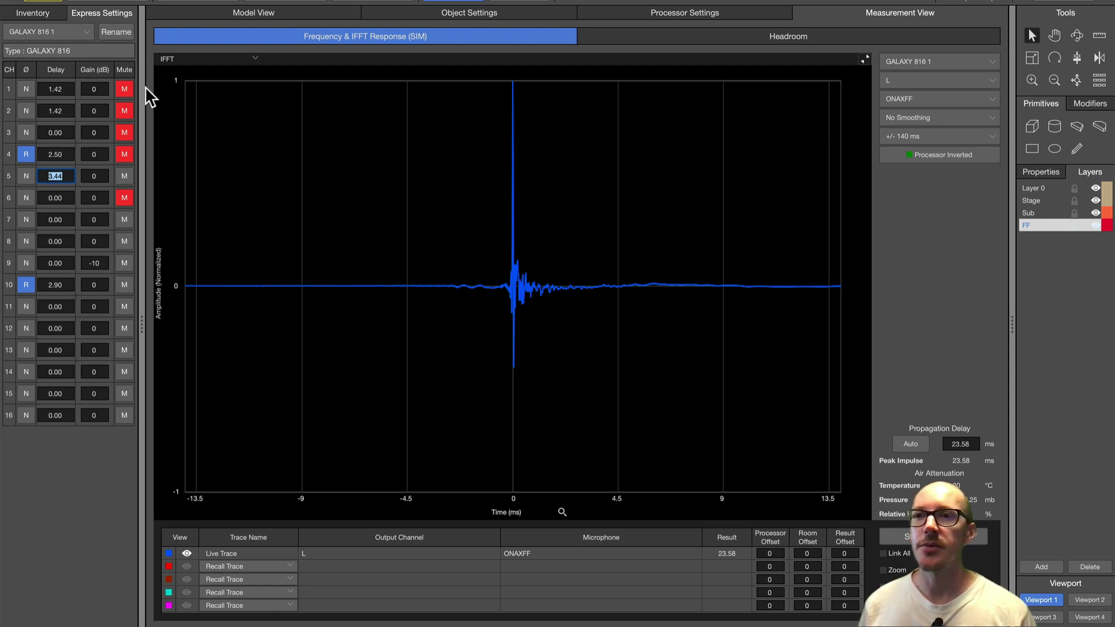
{"action": "left_click", "coordinate": [125, 110]}
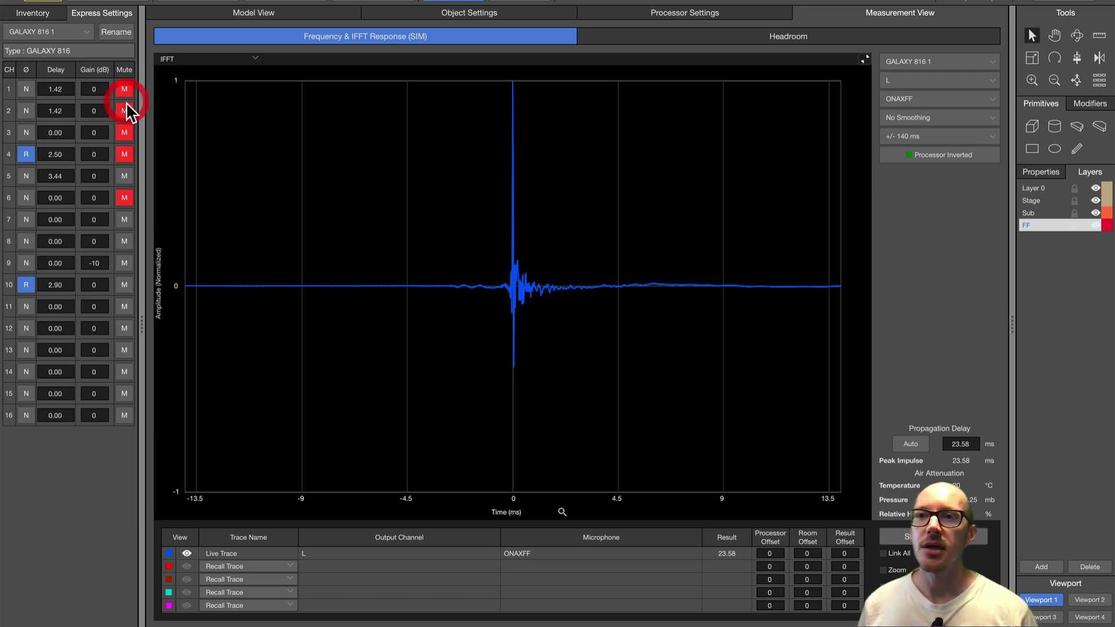
{"action": "left_click", "coordinate": [469, 3]}
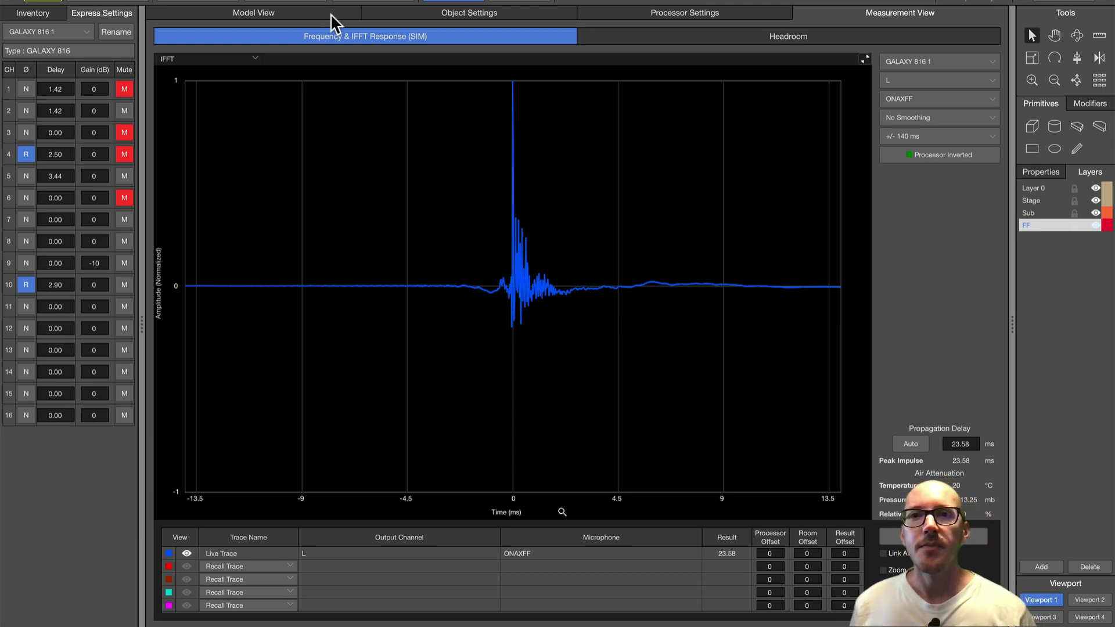
- Return to Model View and indicate the front-fill and main coverage lines on the model
{"action": "left_click", "coordinate": [274, 11]}
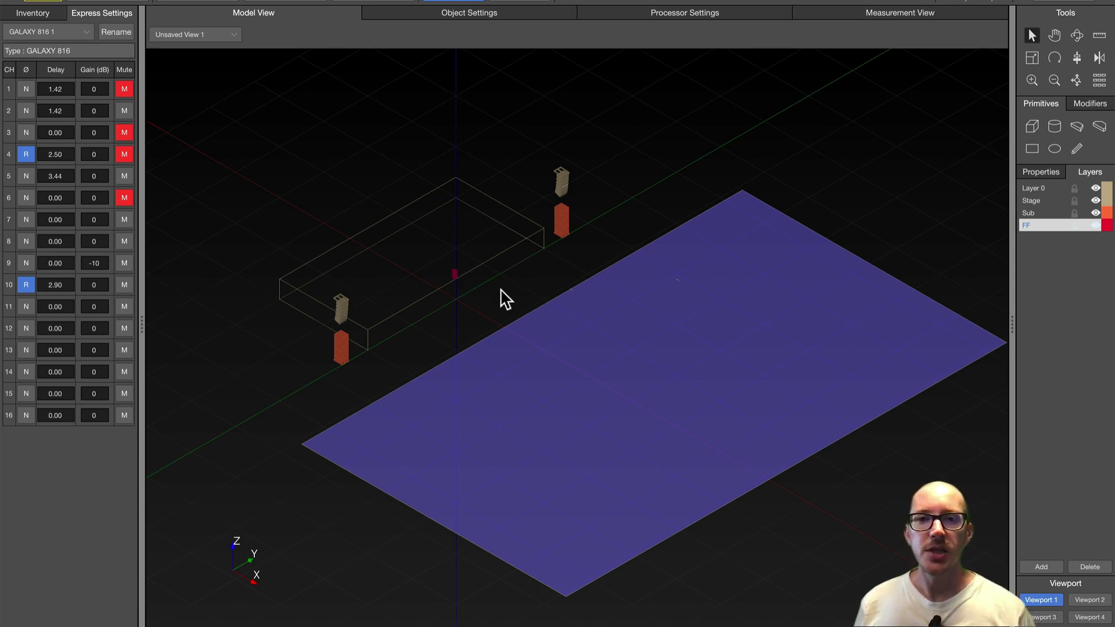
{"action": "left_click", "coordinate": [566, 289]}
{"action": "left_click", "coordinate": [487, 336]}
{"action": "left_click", "coordinate": [673, 227]}
{"action": "left_click", "coordinate": [606, 265]}
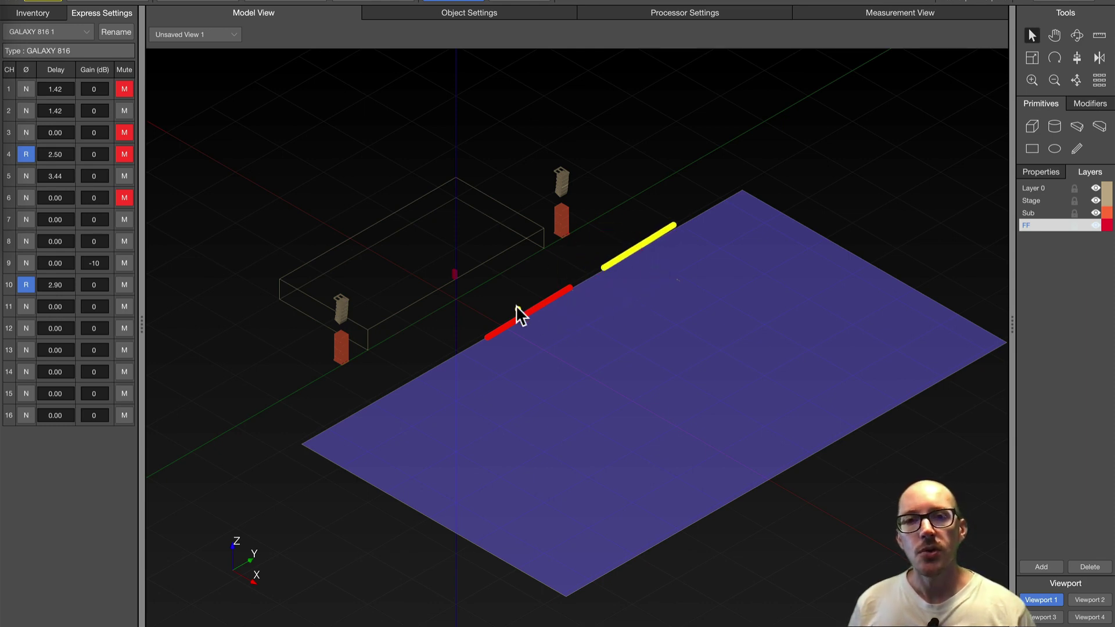
{"action": "left_click", "coordinate": [454, 274]}
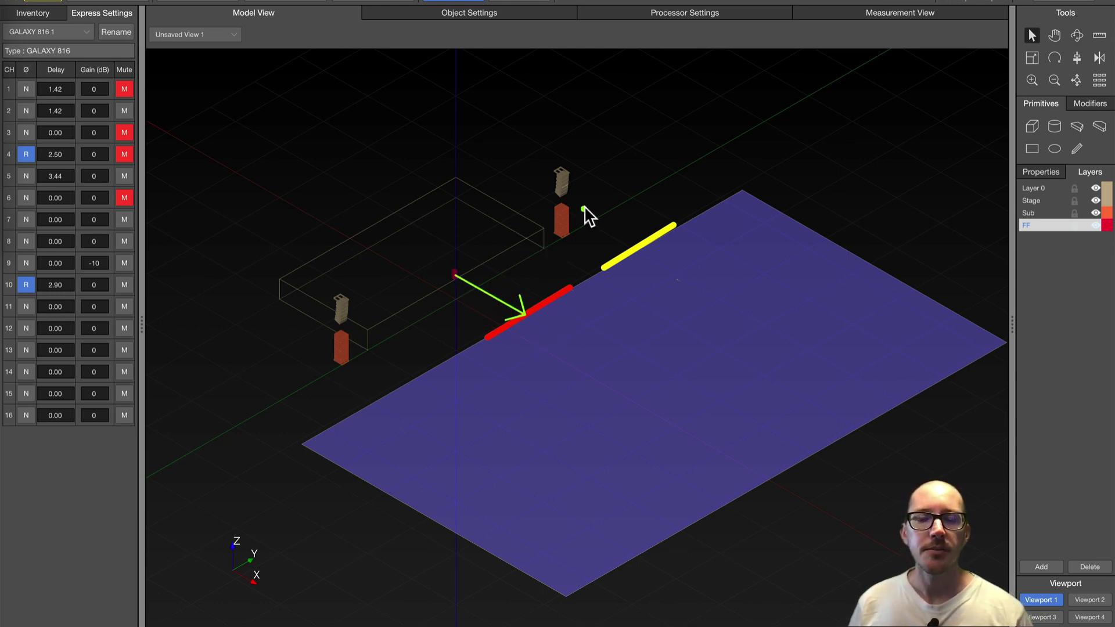
{"action": "left_click", "coordinate": [570, 187]}
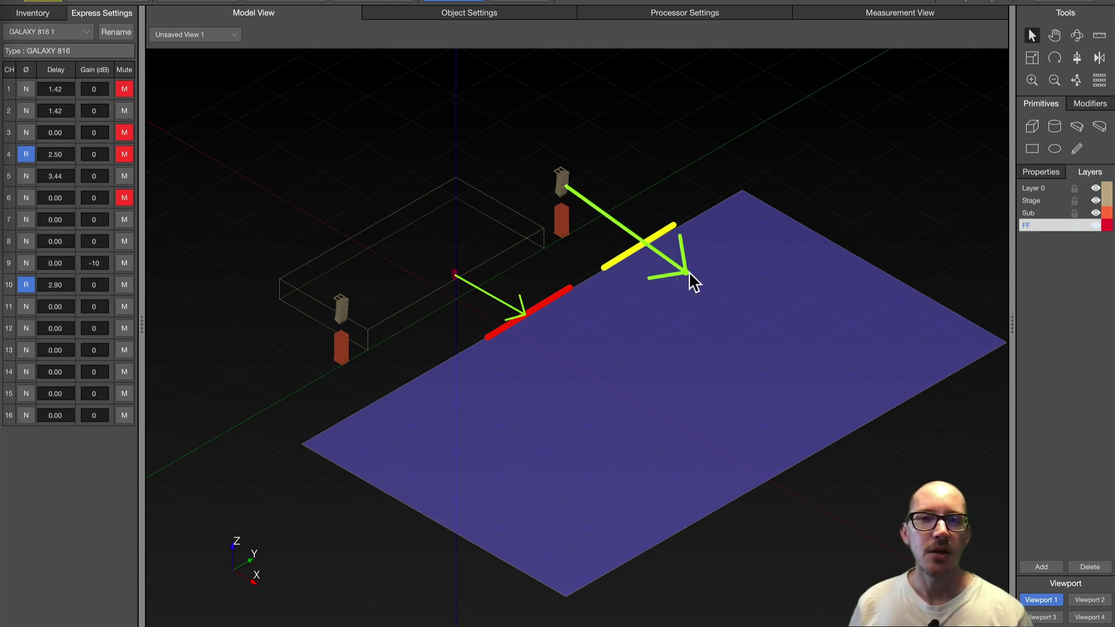
{"action": "left_click", "coordinate": [710, 288]}
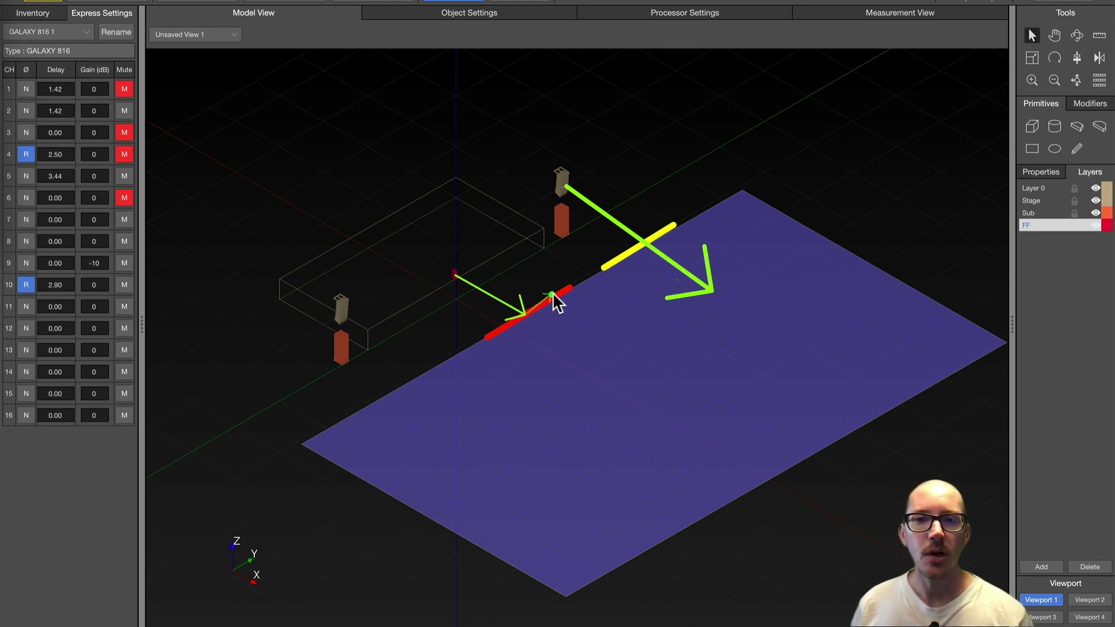
{"action": "left_click", "coordinate": [589, 275]}
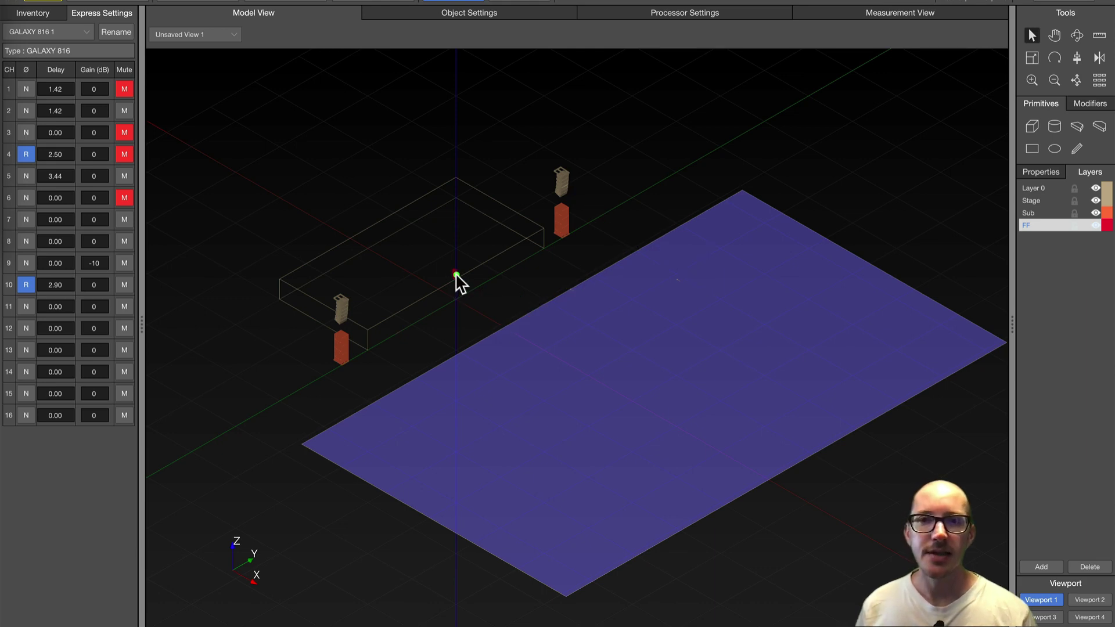
- Reset channel 5's delay to 0 ms and view the two separate impulse arrivals
{"action": "left_click", "coordinate": [523, 316]}
{"action": "left_click", "coordinate": [542, 305]}
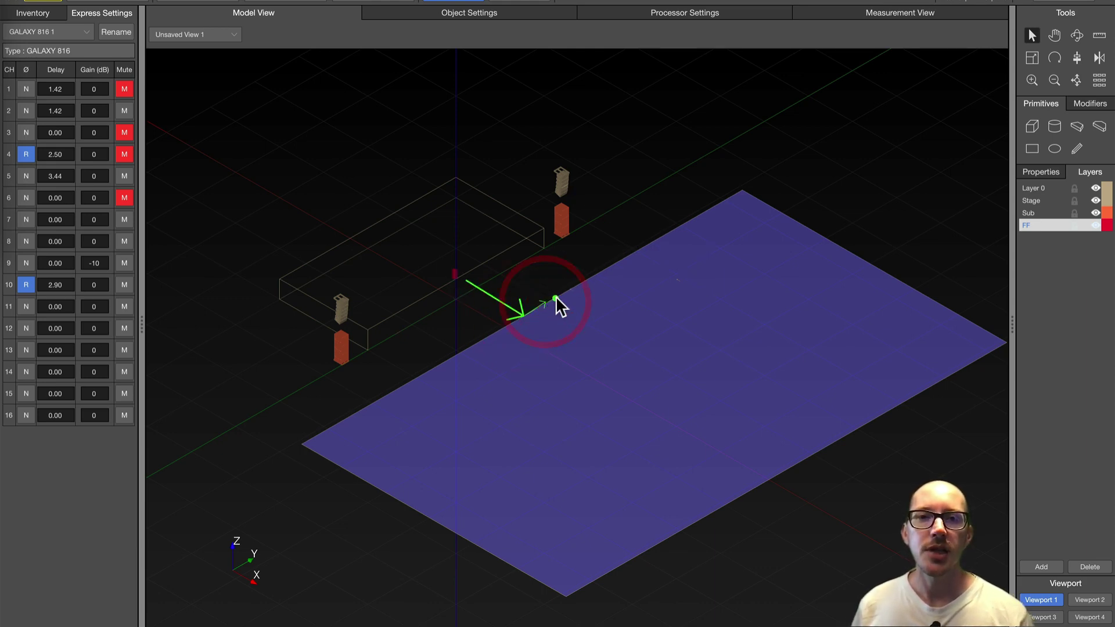
{"action": "left_click", "coordinate": [566, 288]}
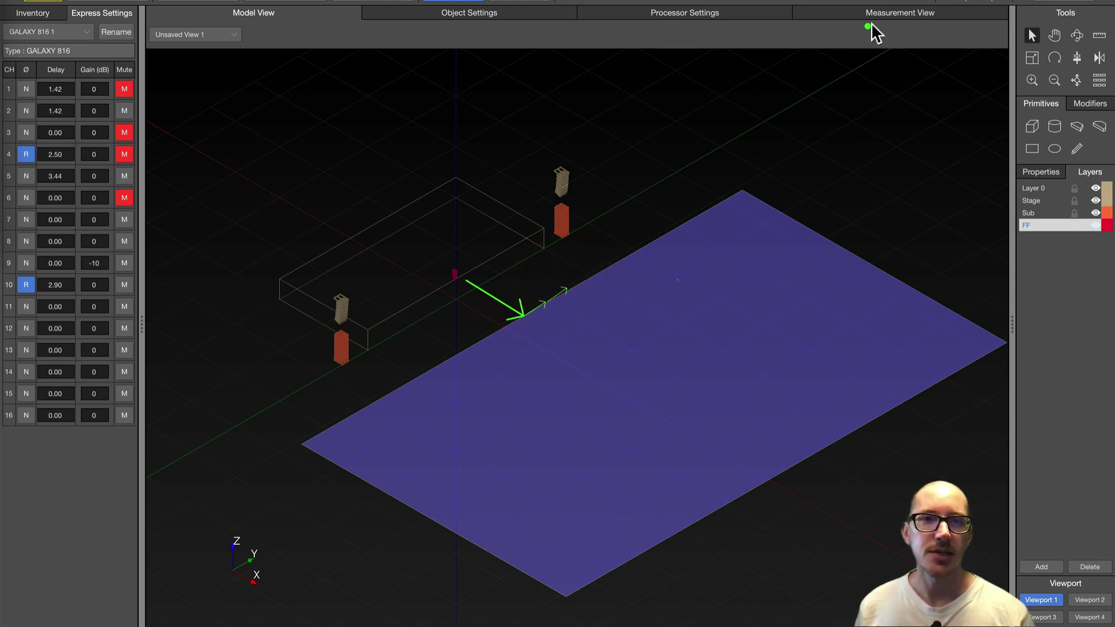
{"action": "left_click", "coordinate": [888, 13]}
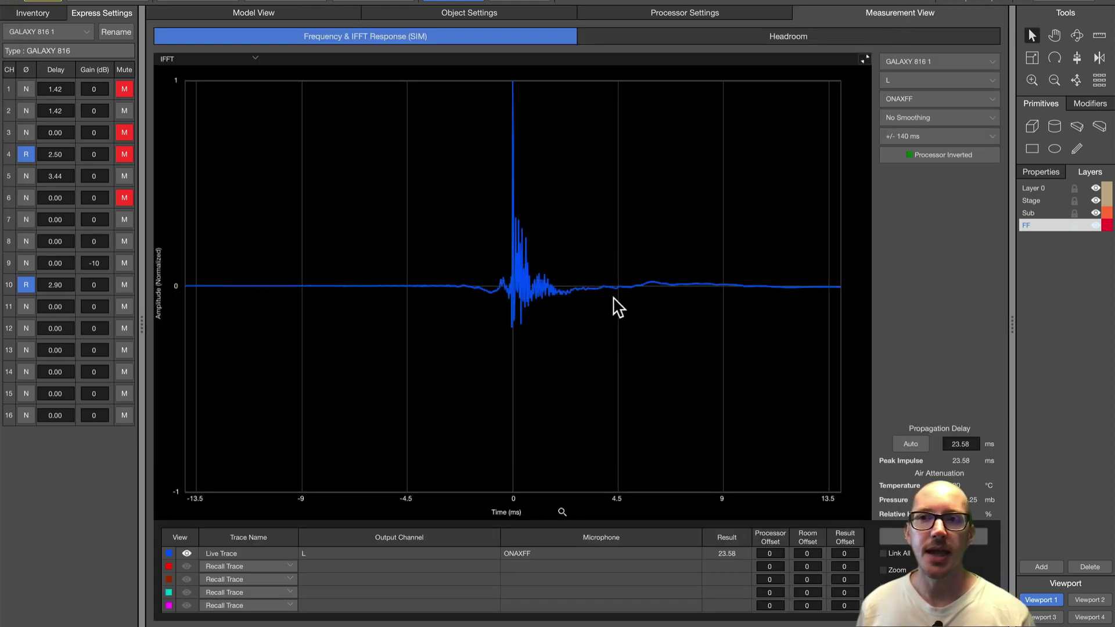
{"action": "double_click", "coordinate": [64, 177]}
{"action": "type", "text": "0"}
{"action": "key", "text": "Return"}
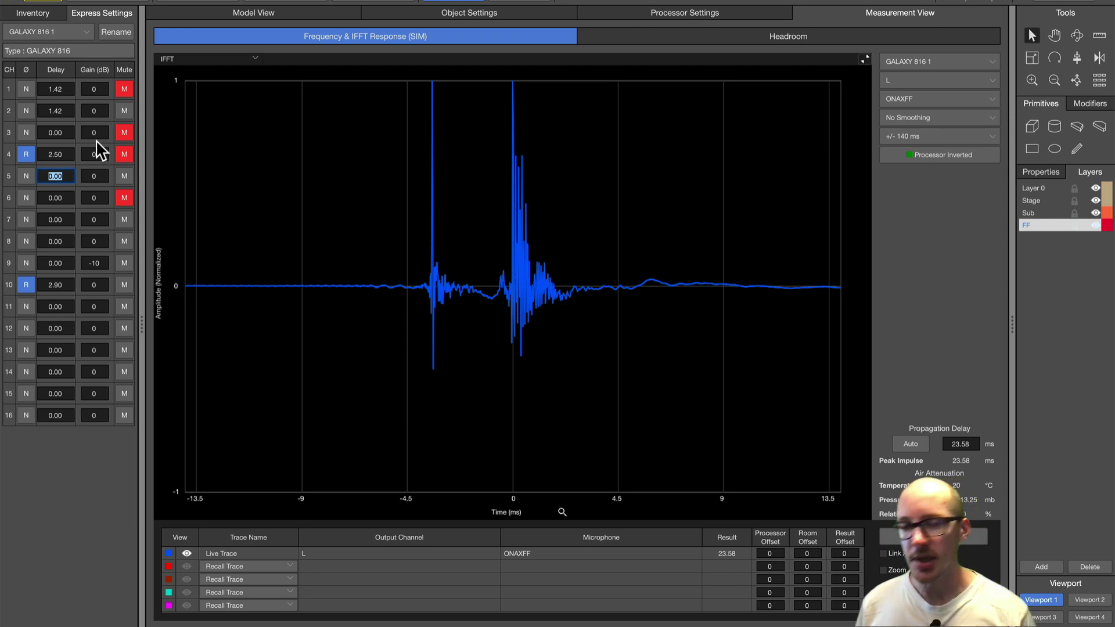
- Switch the 3D model to Top View
{"action": "left_click", "coordinate": [320, 12]}
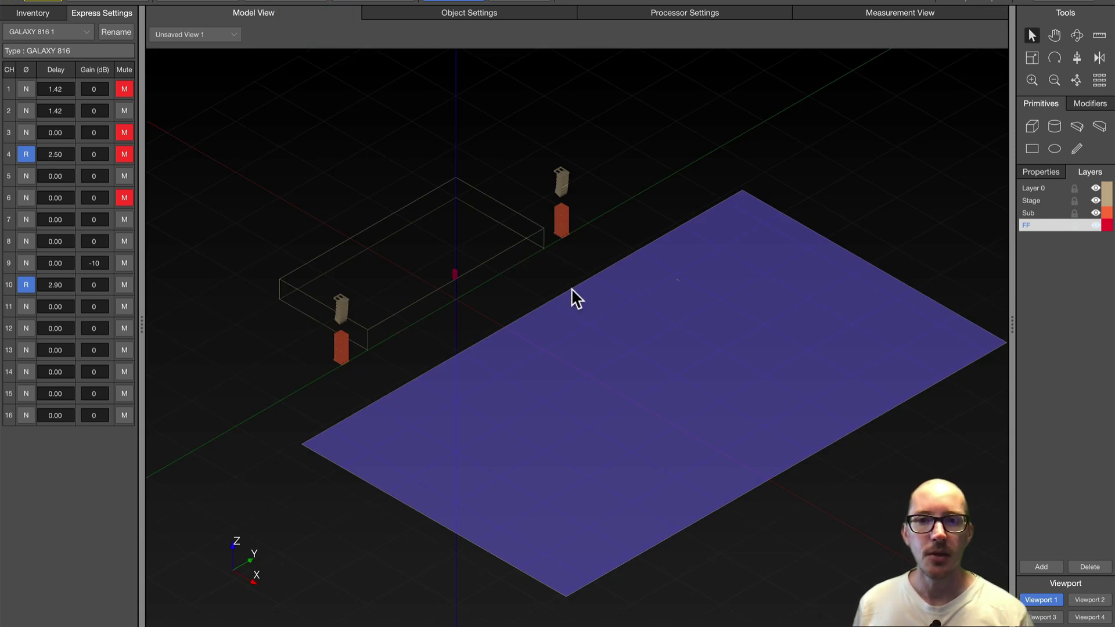
{"action": "left_click", "coordinate": [229, 37]}
{"action": "left_click", "coordinate": [199, 5]}
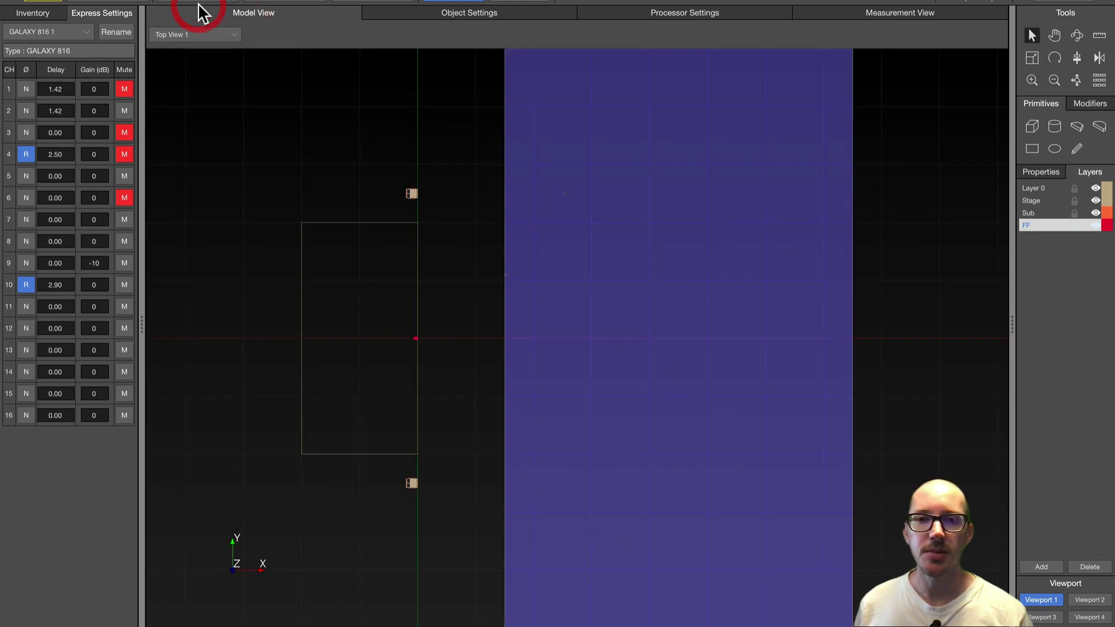
{"action": "scroll", "coordinate": [460, 195], "scroll_direction": "up", "scroll_amount": 1}
{"action": "scroll", "coordinate": [462, 194], "scroll_direction": "up", "scroll_amount": 2}
{"action": "scroll", "coordinate": [459, 186], "scroll_direction": "up", "scroll_amount": 1}
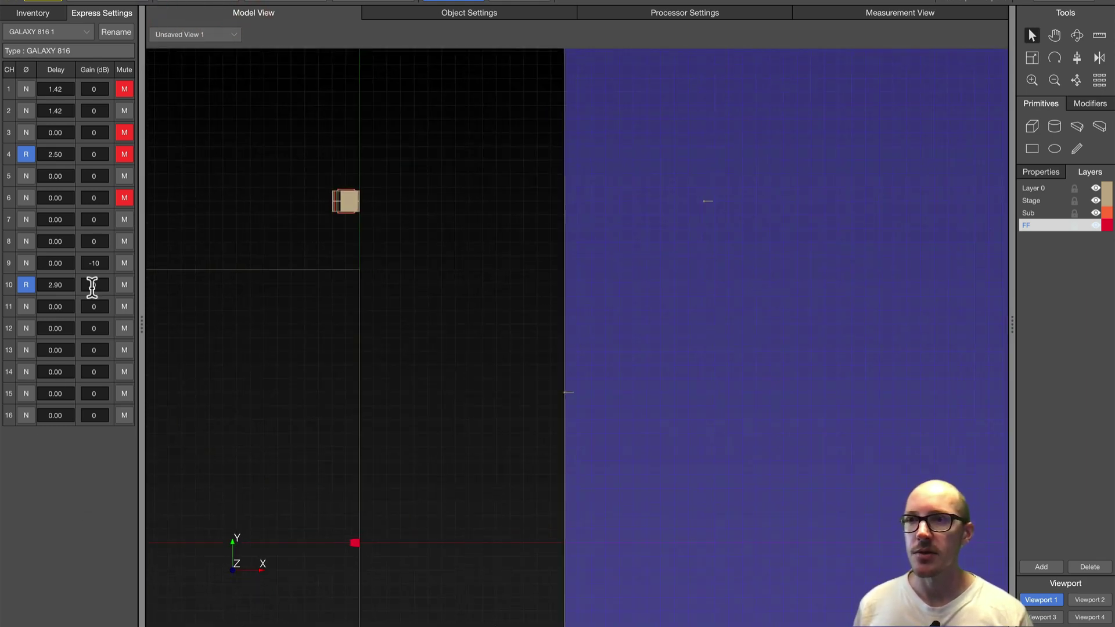
- Select the ONAXFF microphone in Inventory and bring it up in Express Settings
{"action": "left_click", "coordinate": [35, 13]}
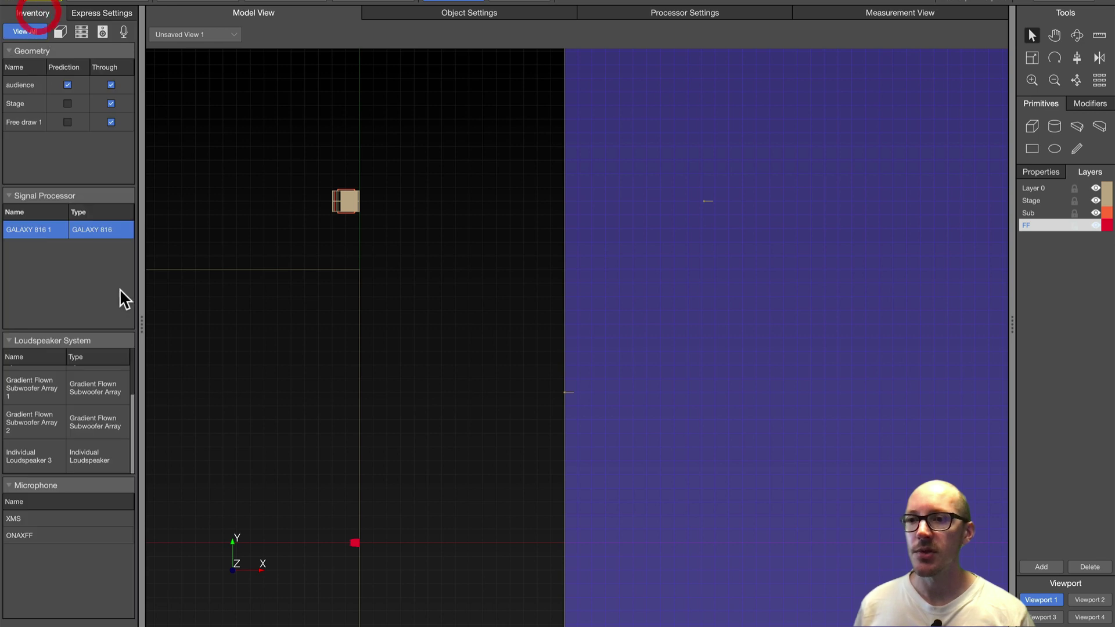
{"action": "left_click", "coordinate": [54, 519]}
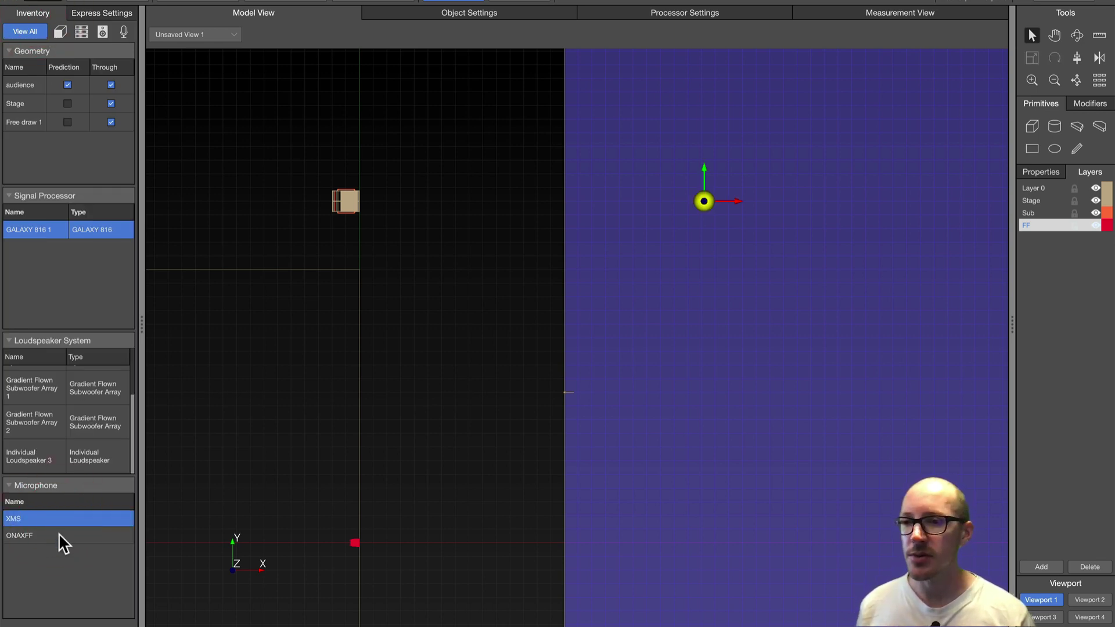
{"action": "left_click", "coordinate": [58, 534]}
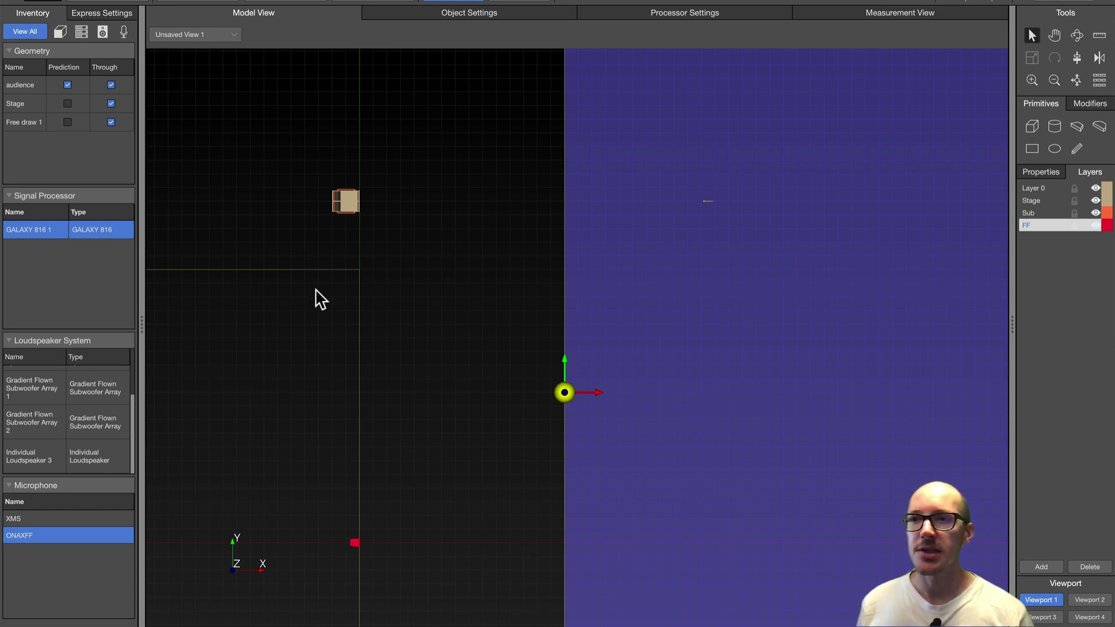
{"action": "left_click", "coordinate": [87, 13]}
{"action": "left_click", "coordinate": [76, 33]}
{"action": "left_click", "coordinate": [74, 82]}
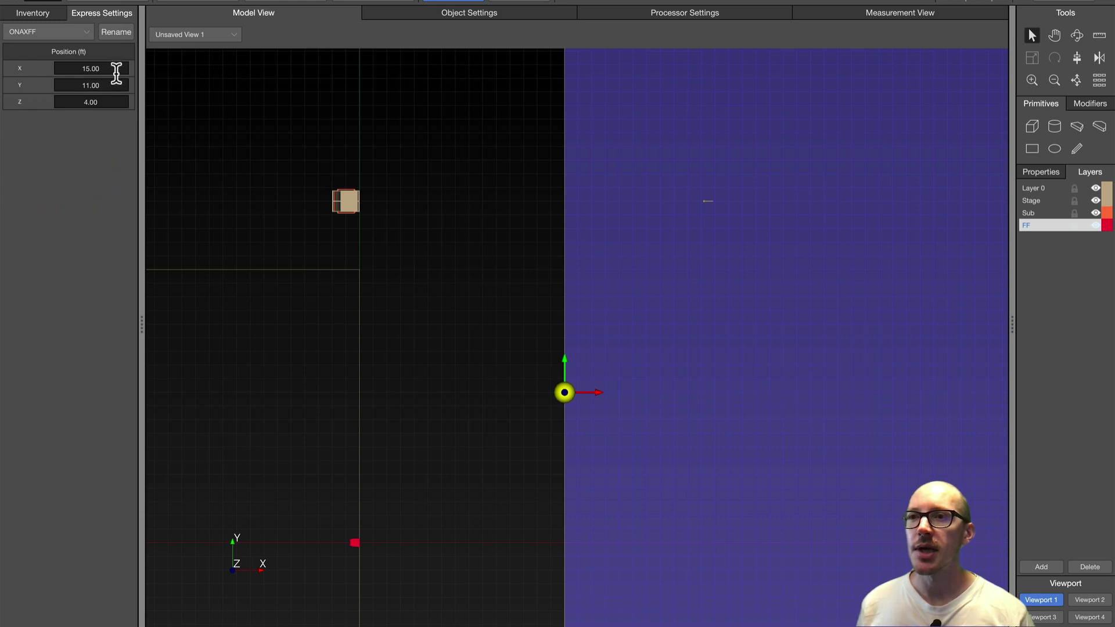
- Move ONAXFF to Y 0.00, keeping X 15.00 and Z 4.00, and view its impulse response
{"action": "double_click", "coordinate": [73, 85]}
{"action": "type", "text": "0"}
{"action": "key", "text": "Return"}
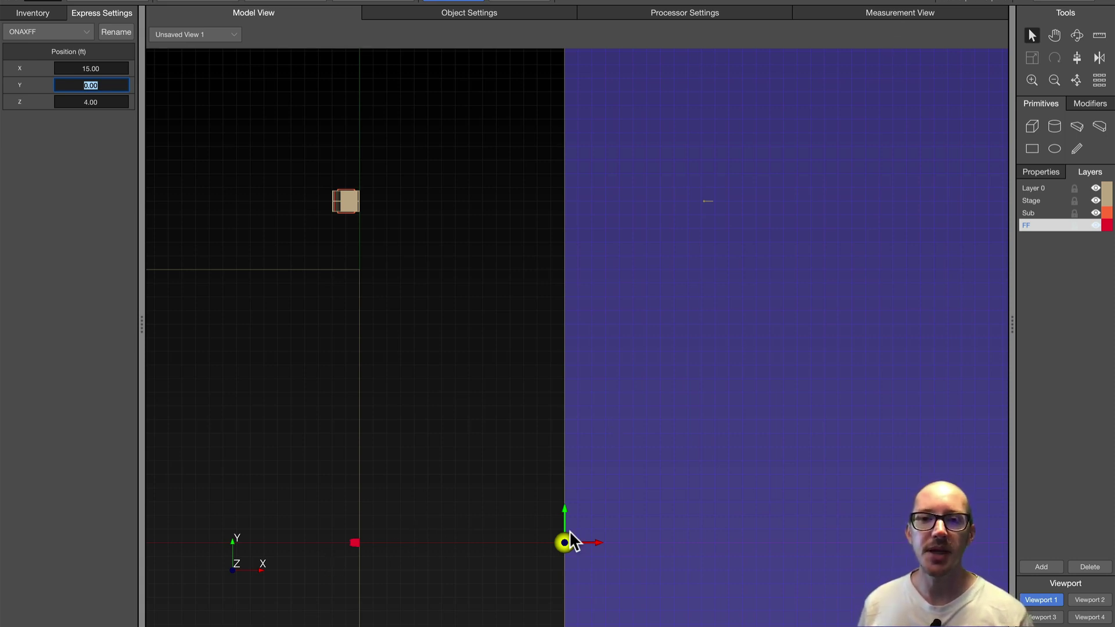
{"action": "left_click", "coordinate": [875, 15]}
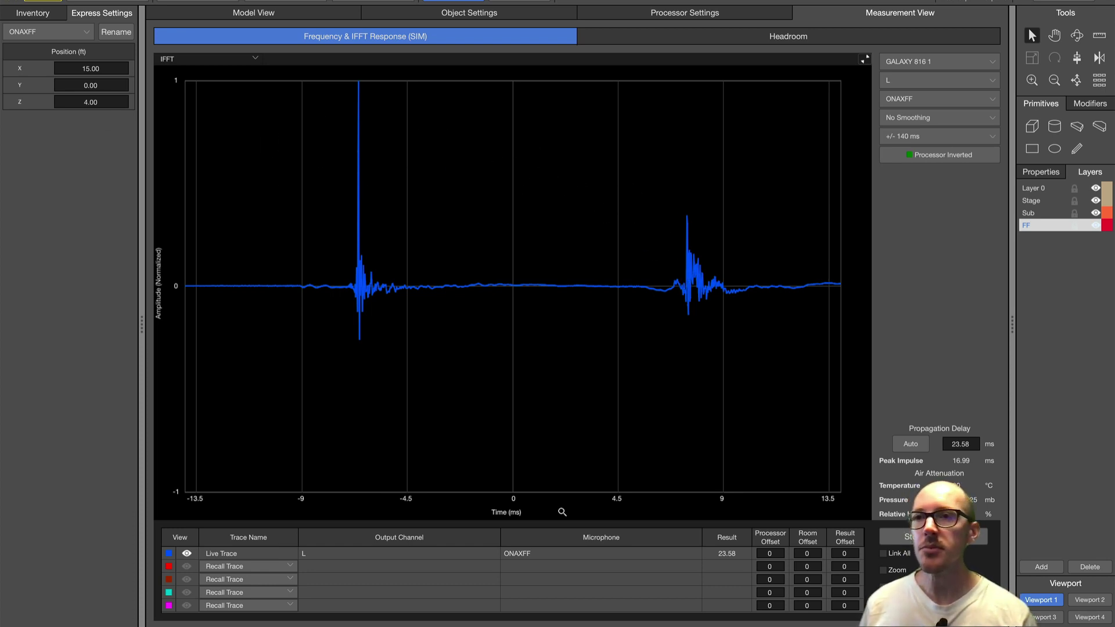
- Inspect the ONAXFF impulse response at Y 0, with arrivals near -6 ms and 8 ms
{"action": "left_click", "coordinate": [91, 84]}
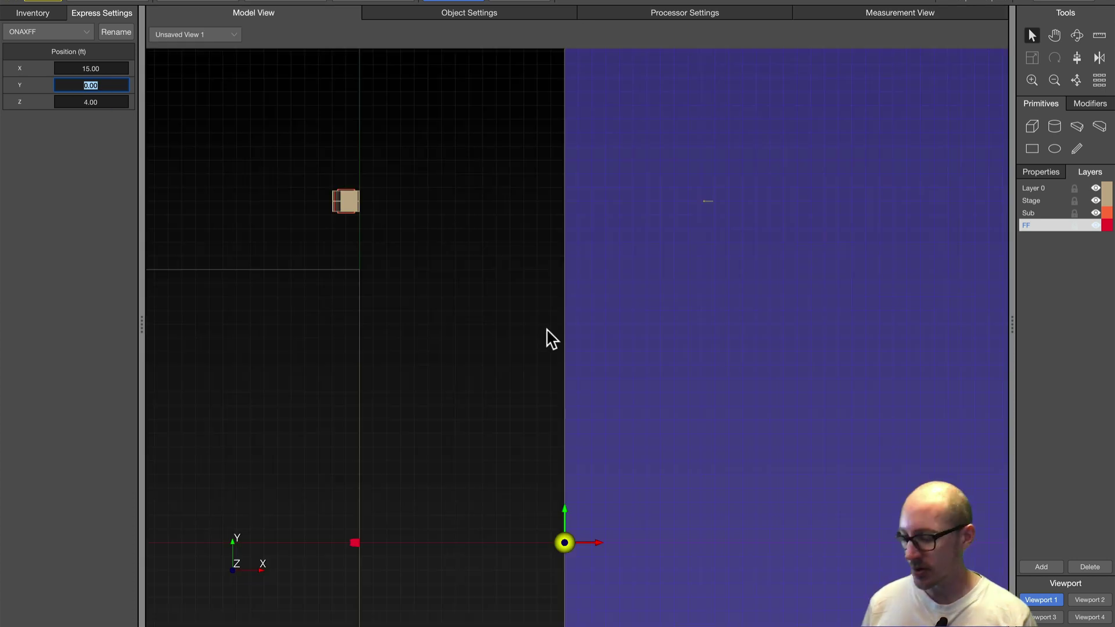
{"action": "left_click", "coordinate": [650, 473]}
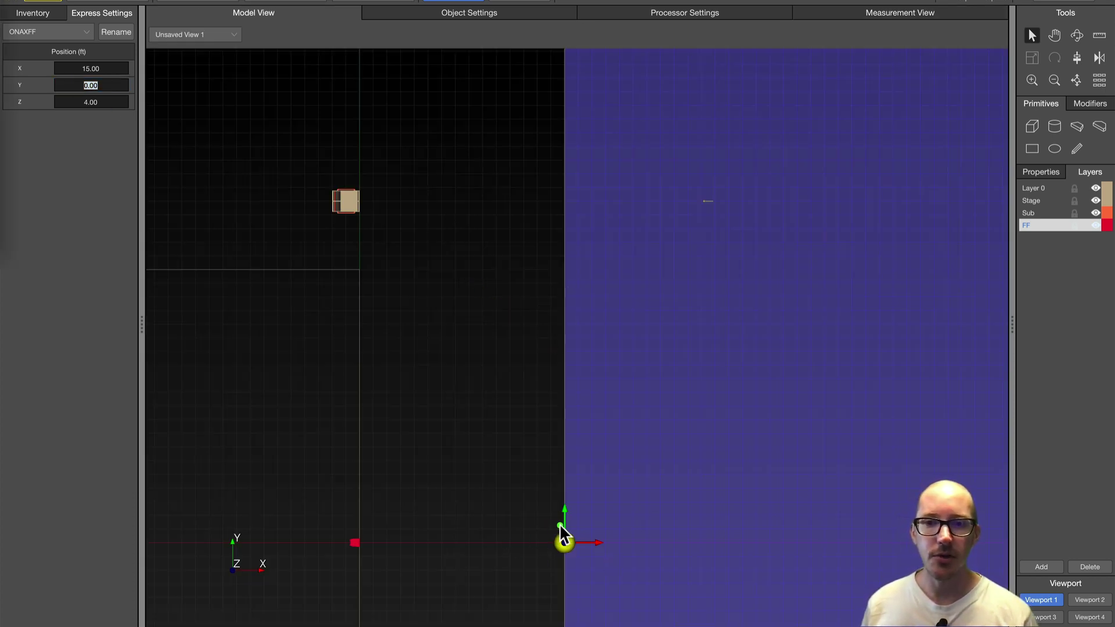
{"action": "left_click_drag", "start_coordinate": [560, 529], "coordinate": [567, 438]}
{"action": "left_click", "coordinate": [563, 359]}
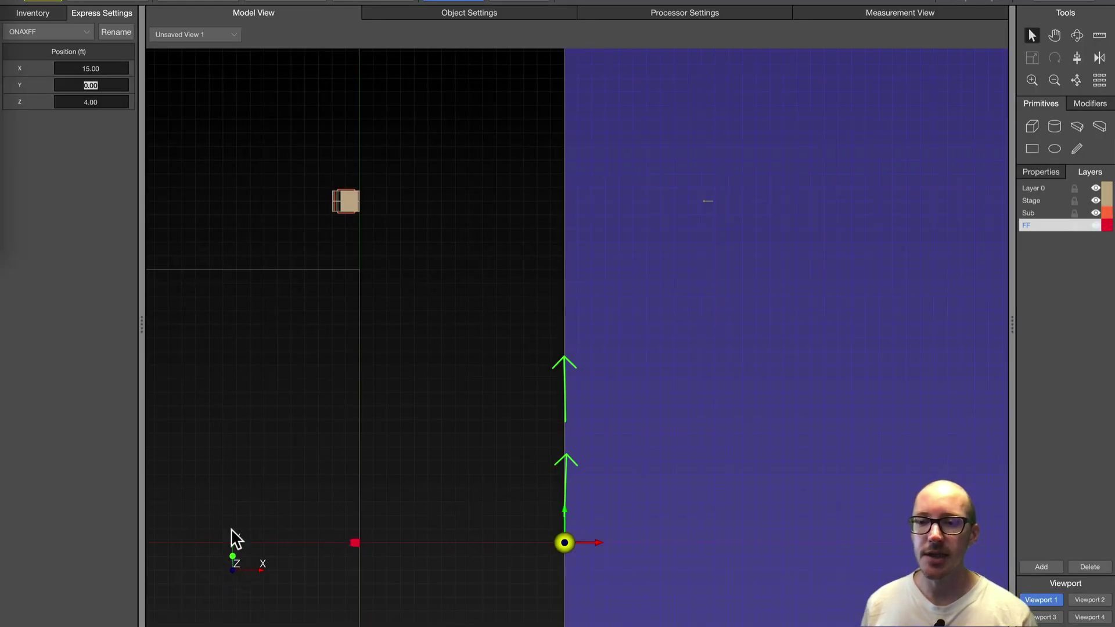
{"action": "left_click_drag", "start_coordinate": [233, 545], "coordinate": [249, 436]}
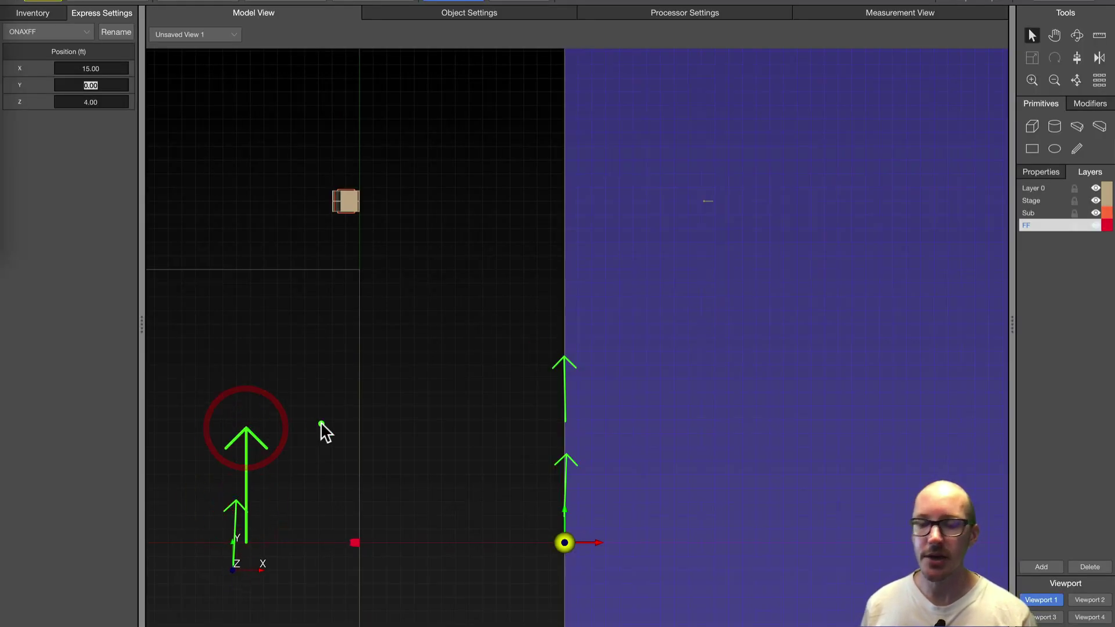
{"action": "left_click", "coordinate": [857, 11]}
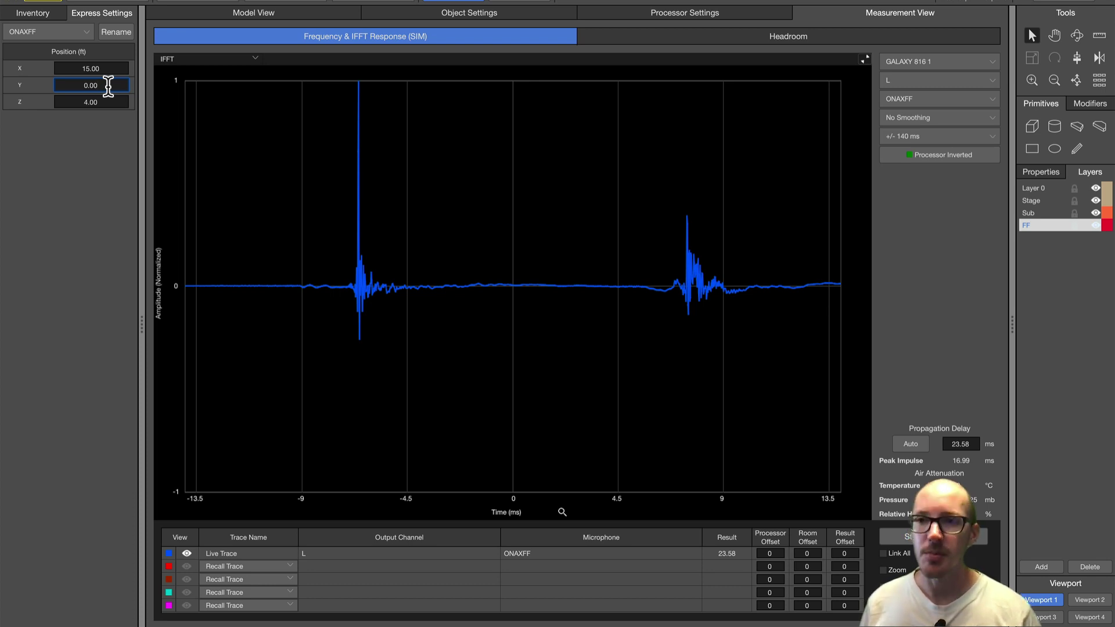
{"action": "type", "text": "1"}
- Step ONAXFF's Y position from 1 to 11 ft while the IFFT peak moves to 23.58 ms
{"action": "key", "text": "Return"}
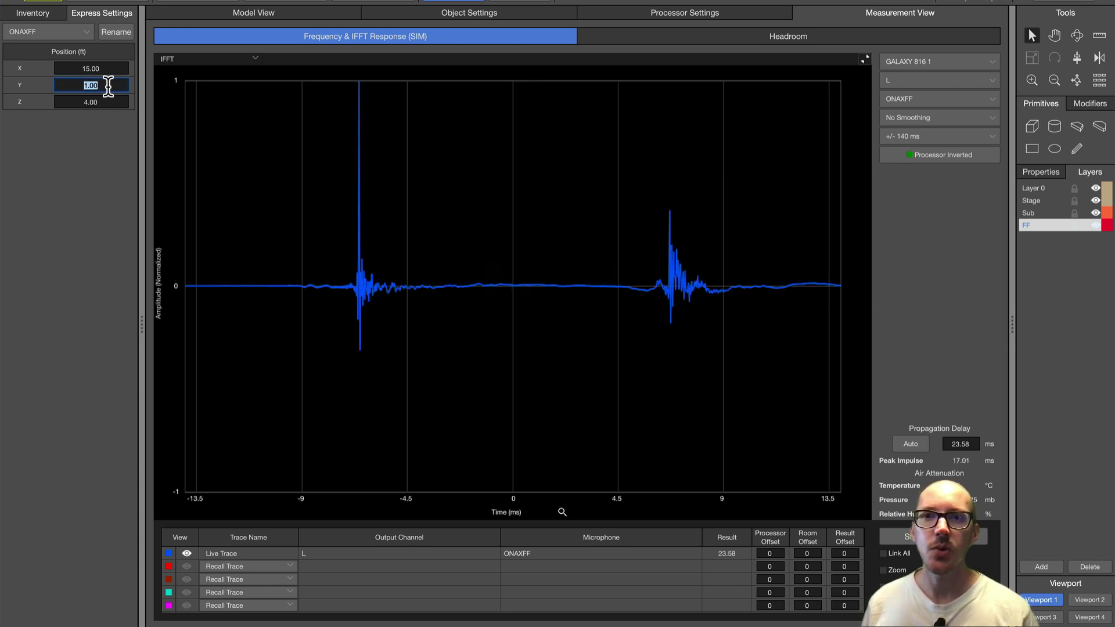
{"action": "type", "text": "2"}
{"action": "key", "text": "Return"}
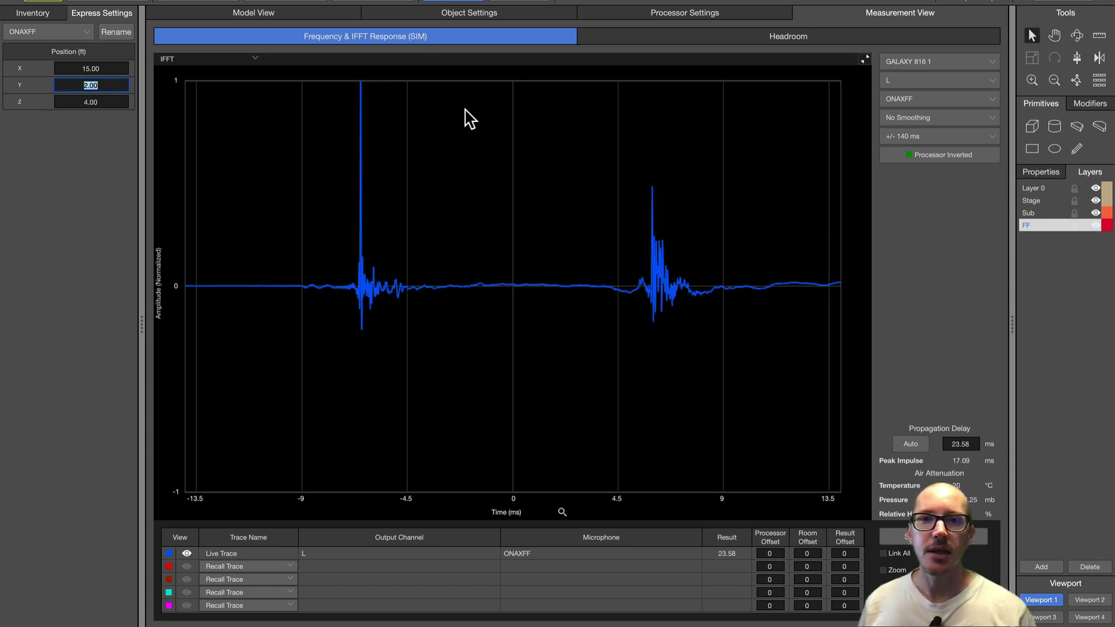
{"action": "type", "text": "3"}
{"action": "key", "text": "Return"}
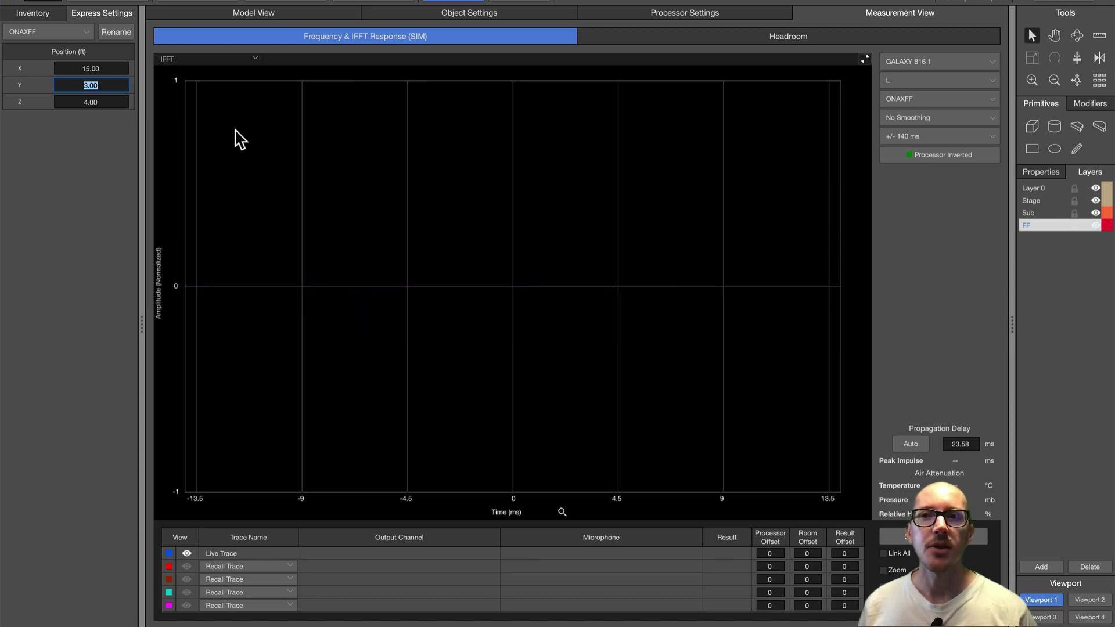
{"action": "type", "text": "4"}
{"action": "key", "text": "Return"}
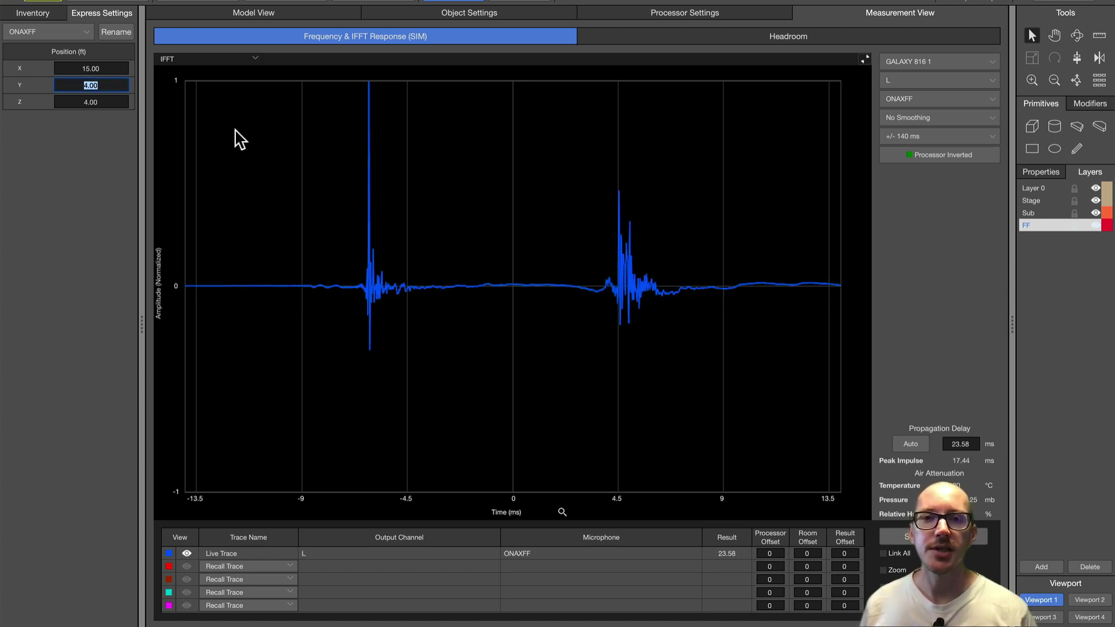
{"action": "type", "text": "5"}
{"action": "key", "text": "Return"}
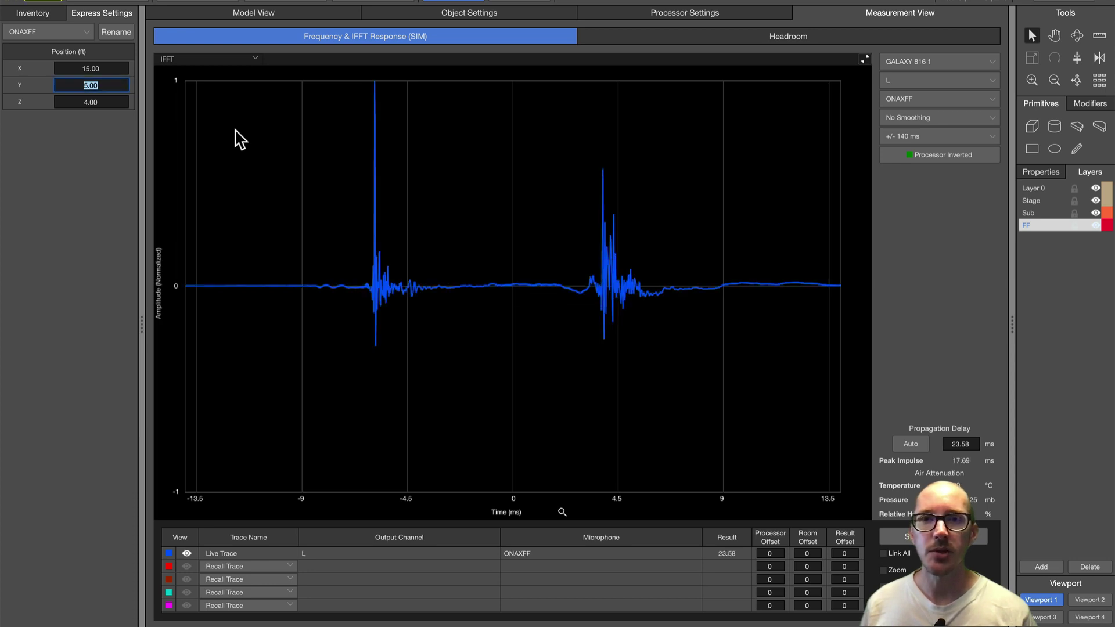
{"action": "type", "text": "7"}
{"action": "key", "text": "Return"}
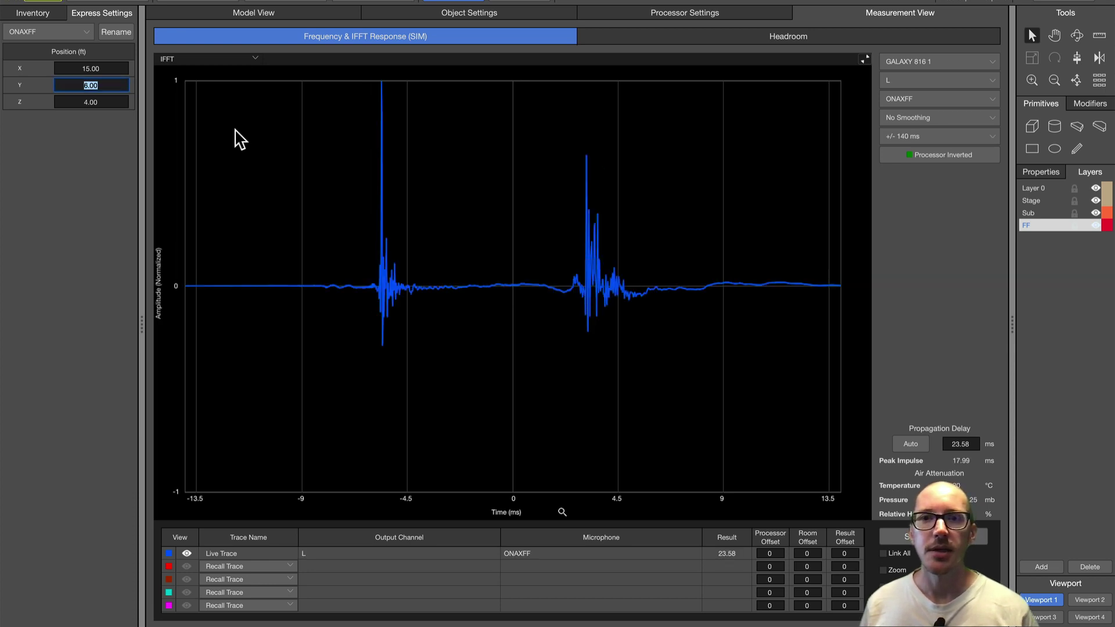
{"action": "type", "text": "7"}
{"action": "key", "text": "Return"}
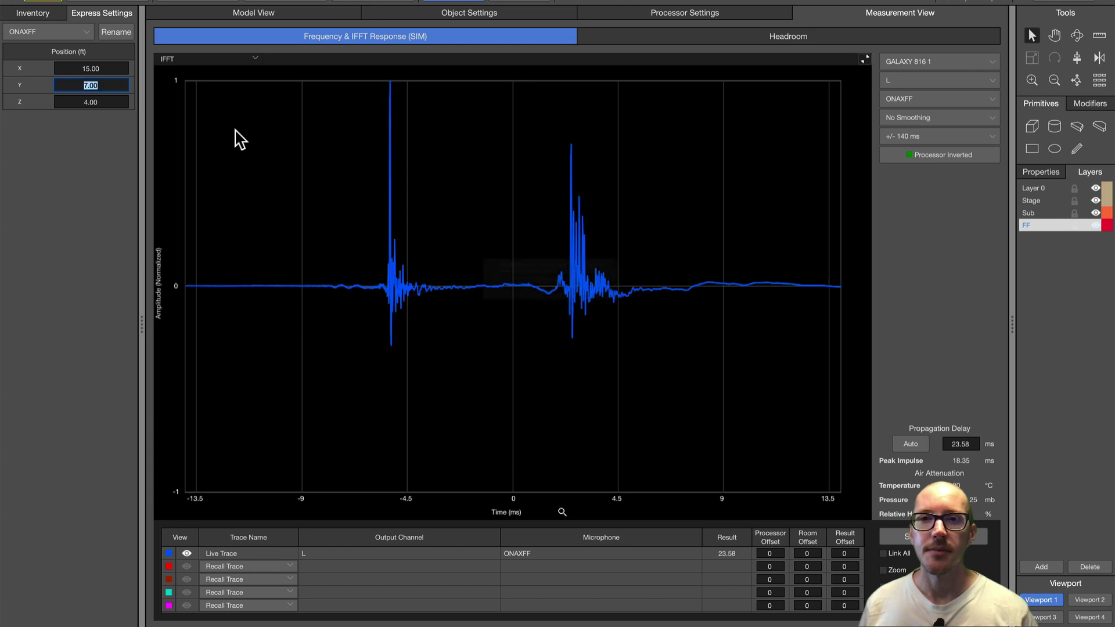
{"action": "type", "text": "8"}
{"action": "key", "text": "Return"}
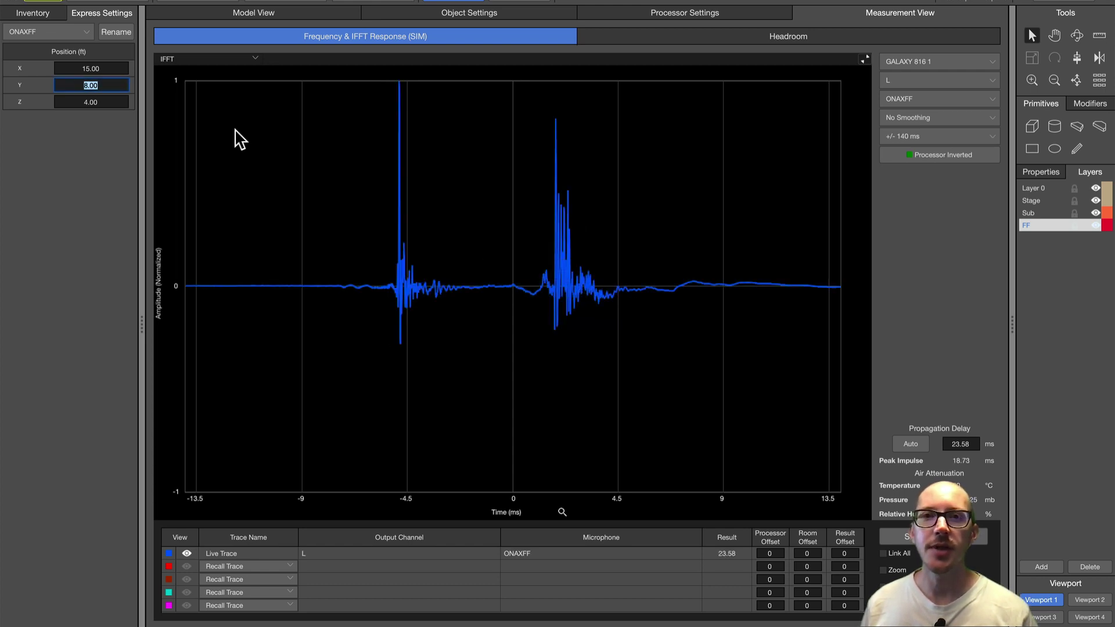
{"action": "type", "text": "9"}
{"action": "key", "text": "Return"}
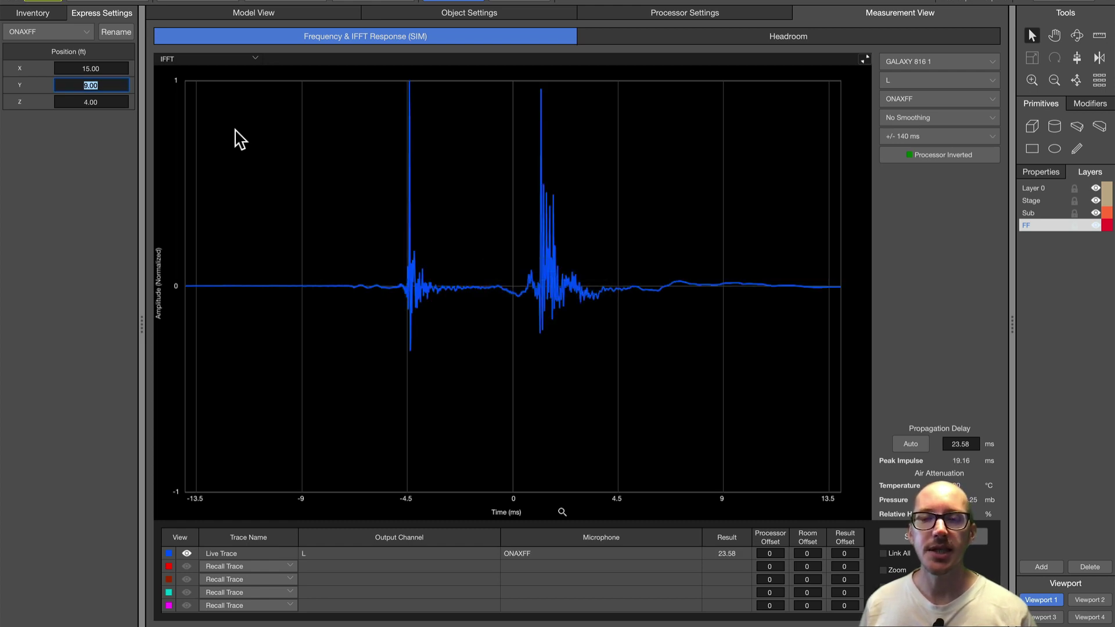
{"action": "type", "text": "10"}
{"action": "key", "text": "Return"}
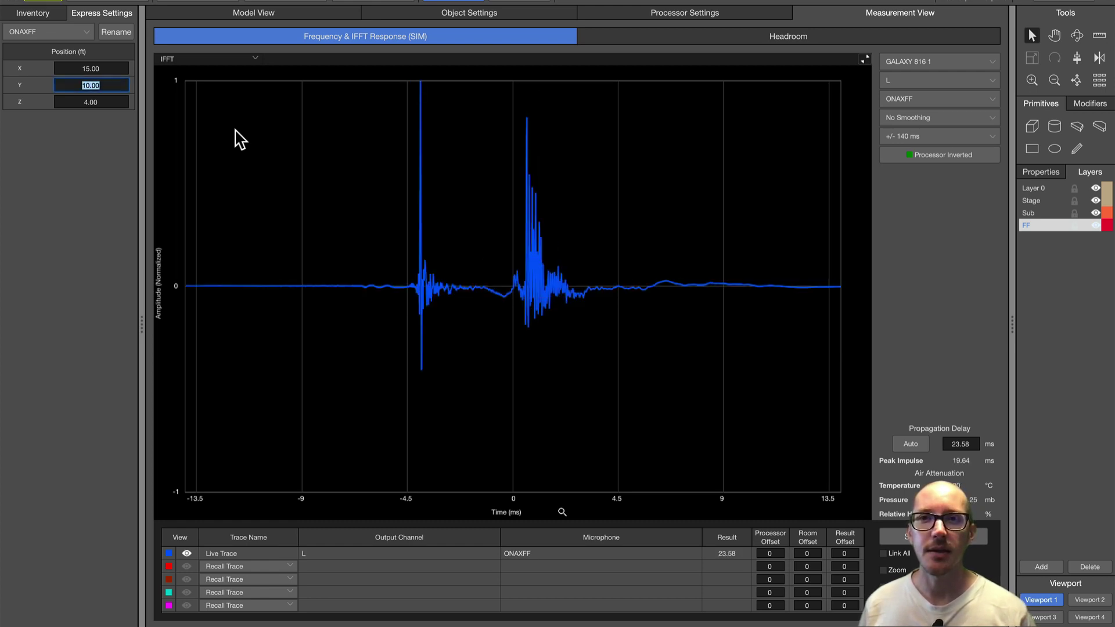
{"action": "type", "text": "11"}
{"action": "key", "text": "Return"}
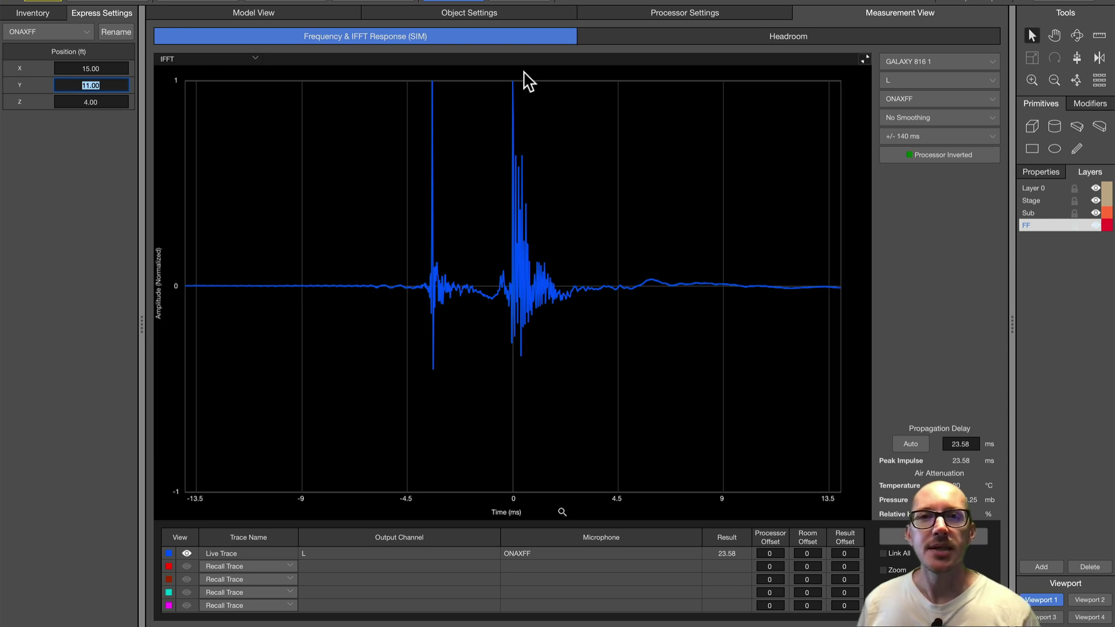
{"action": "left_click", "coordinate": [865, 60]}
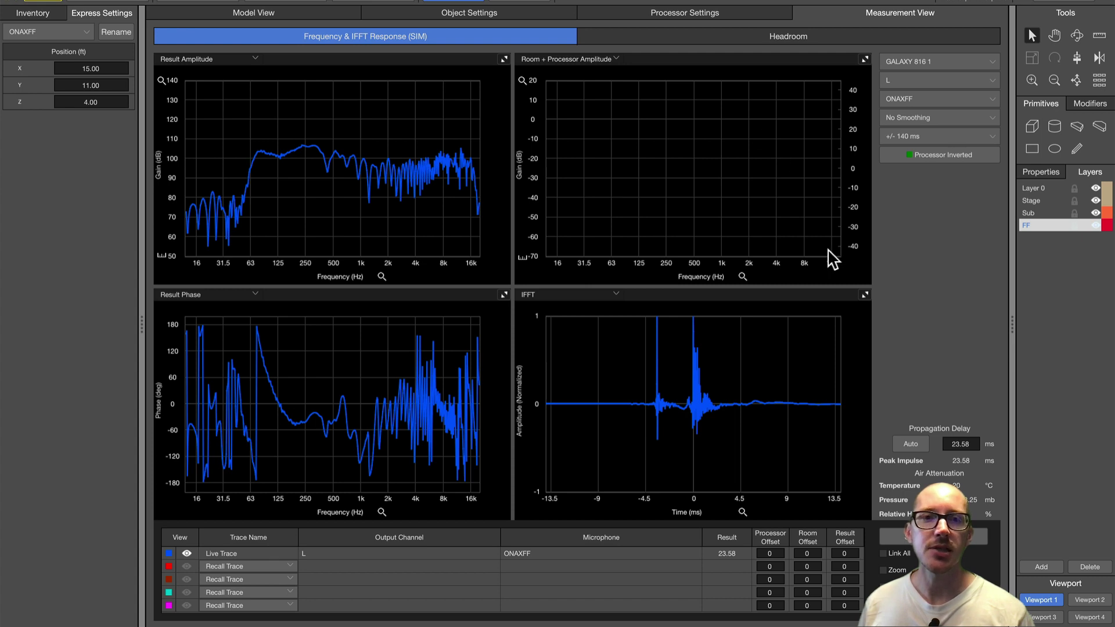
{"action": "left_click", "coordinate": [865, 293]}
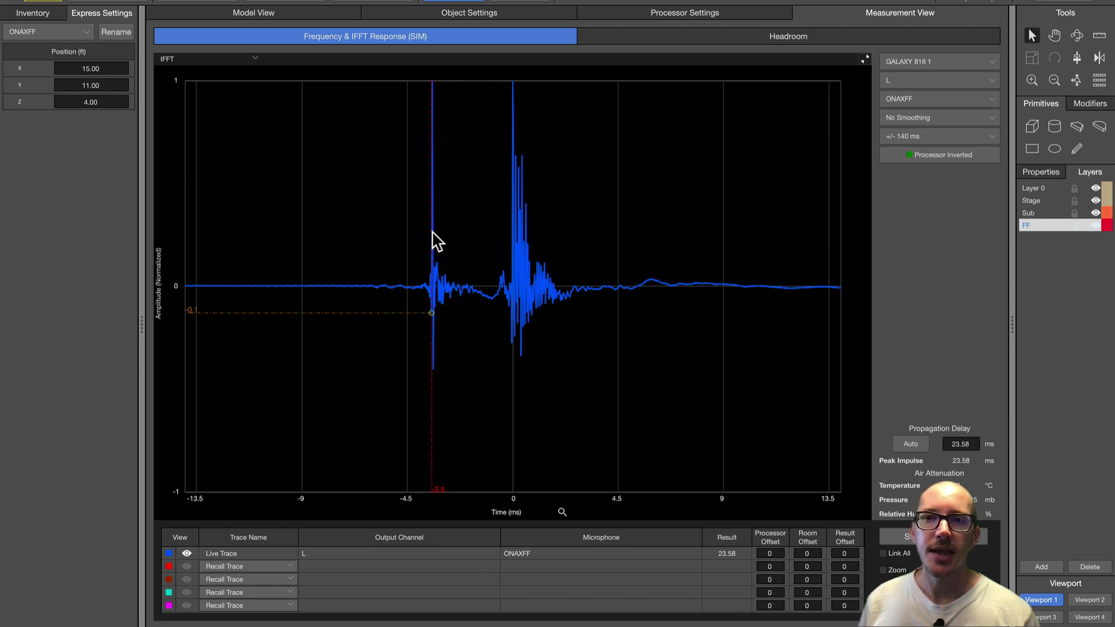
{"action": "left_click", "coordinate": [432, 233]}
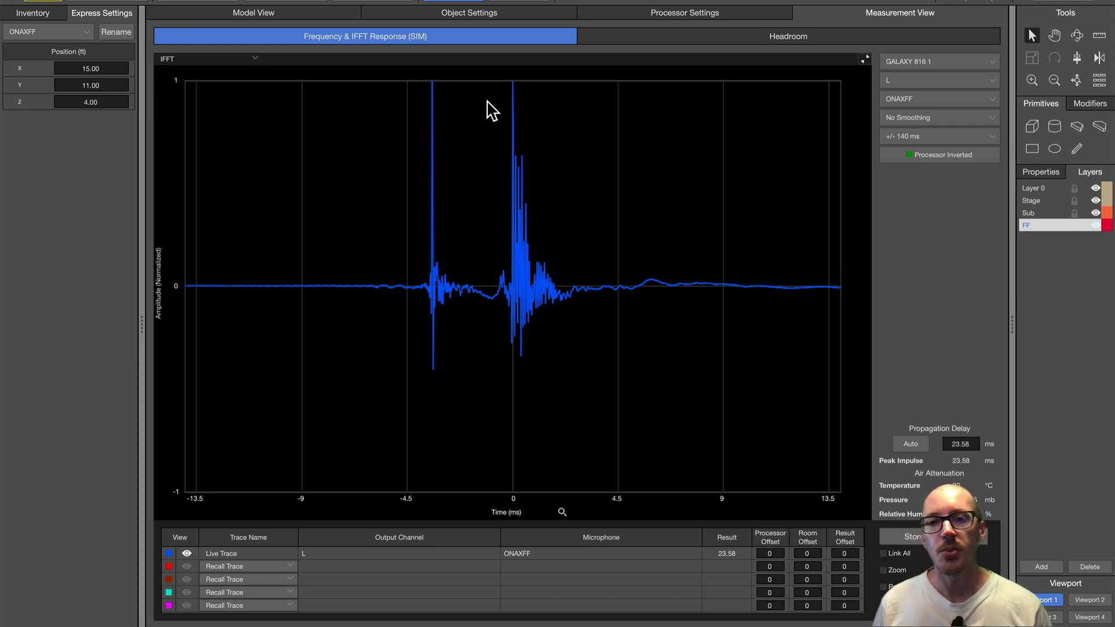
- Show the overhead model with the ONAXFF microphone at X 15, Y 11, Z 4
{"action": "left_click", "coordinate": [265, 13]}
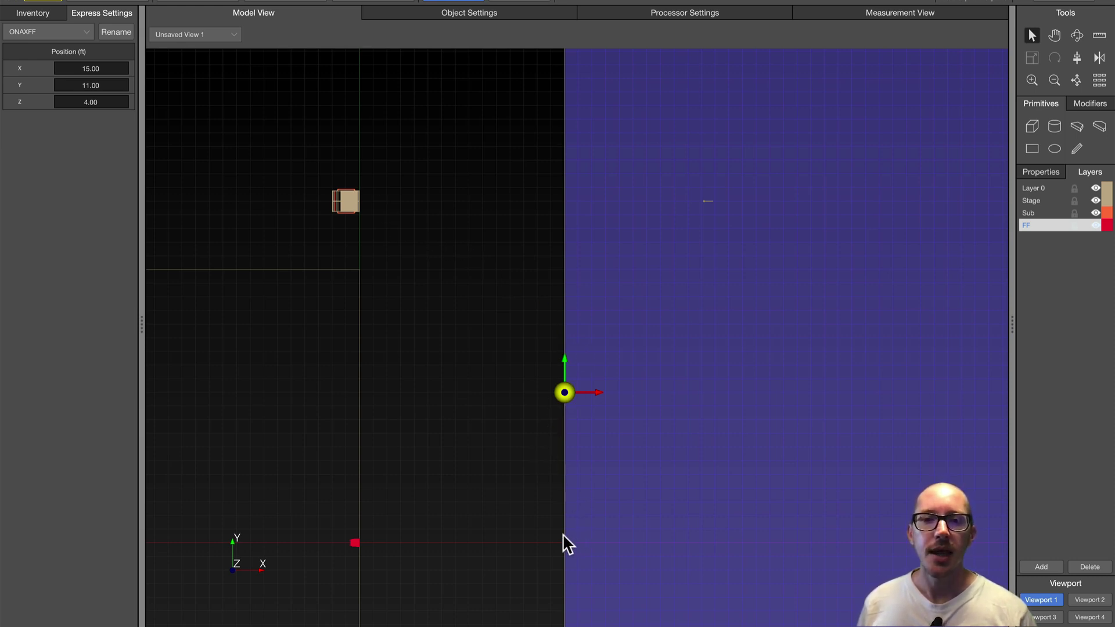
{"action": "left_click", "coordinate": [565, 488]}
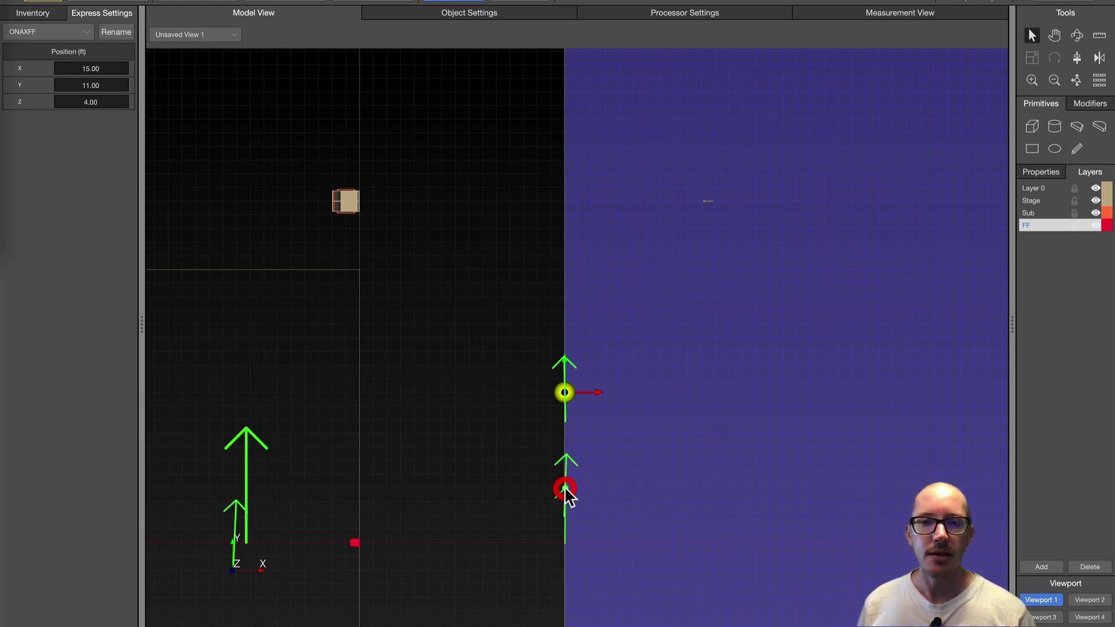
{"action": "left_click", "coordinate": [568, 412]}
{"action": "left_click", "coordinate": [574, 375]}
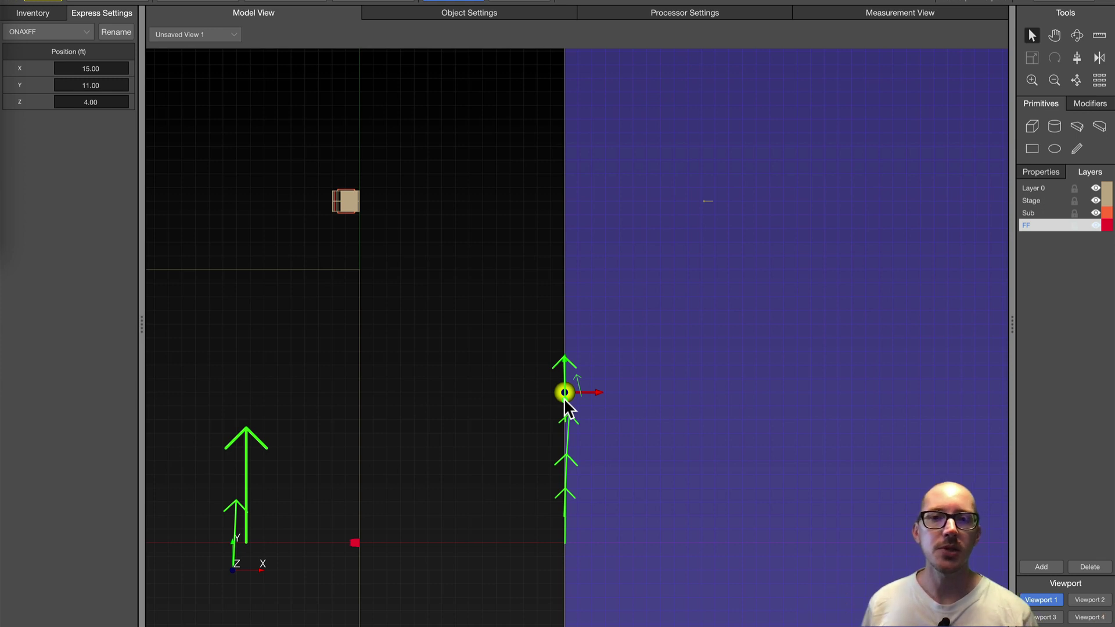
{"action": "key", "text": "Escape"}
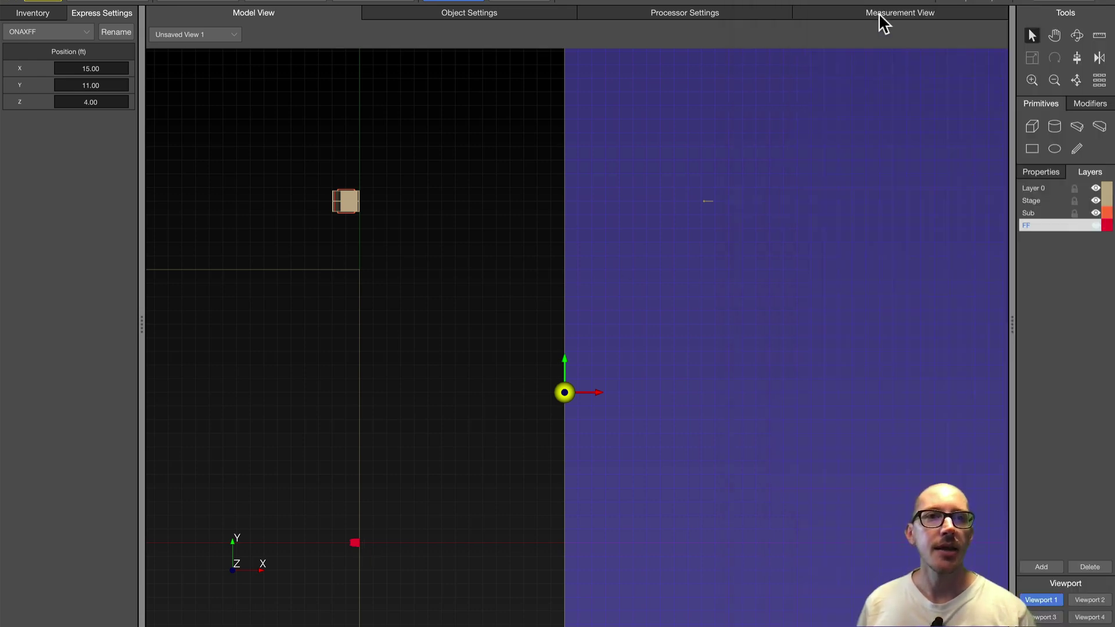
- Give channel 5 of GALAXY 816 1 a 3.44 ms delay, then return to the venue model
{"action": "left_click", "coordinate": [880, 20]}
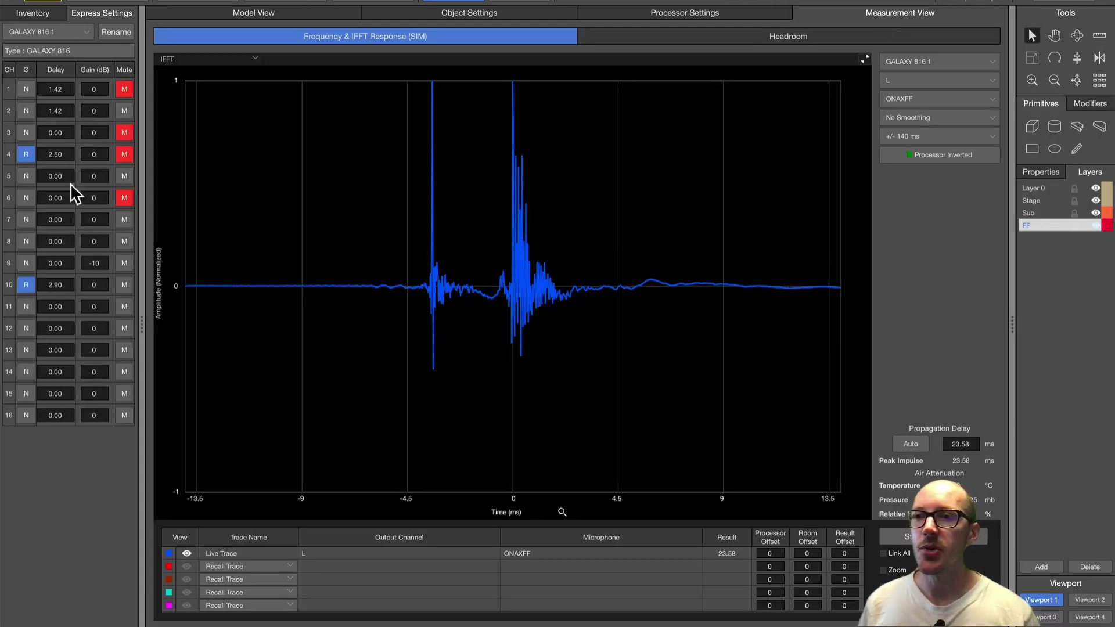
{"action": "left_click_drag", "start_coordinate": [67, 175], "coordinate": [38, 178]}
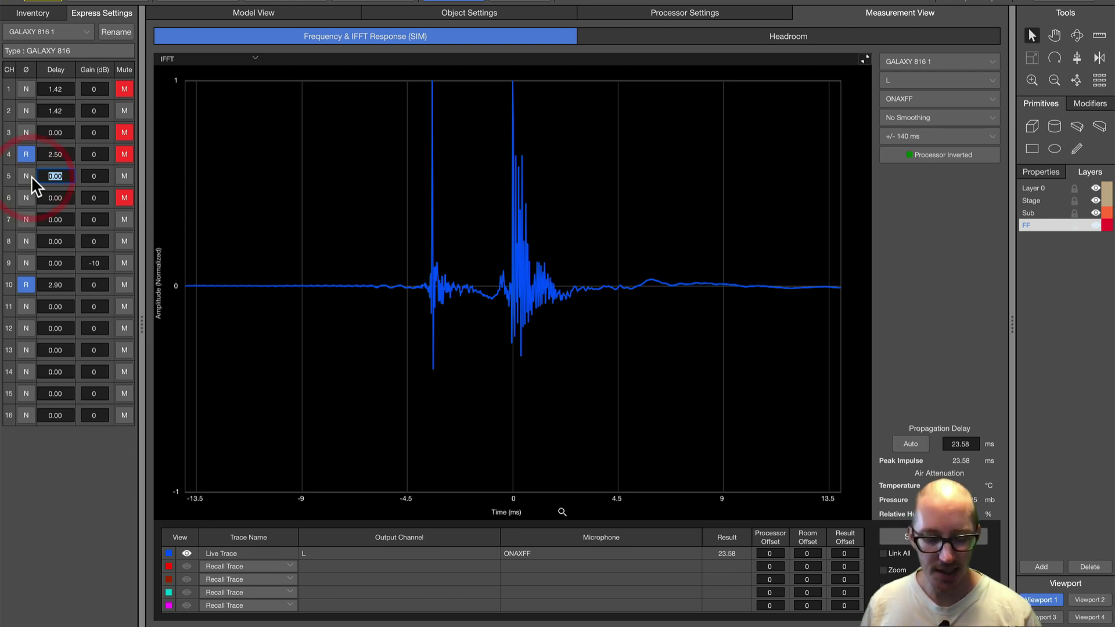
{"action": "type", "text": "3."}
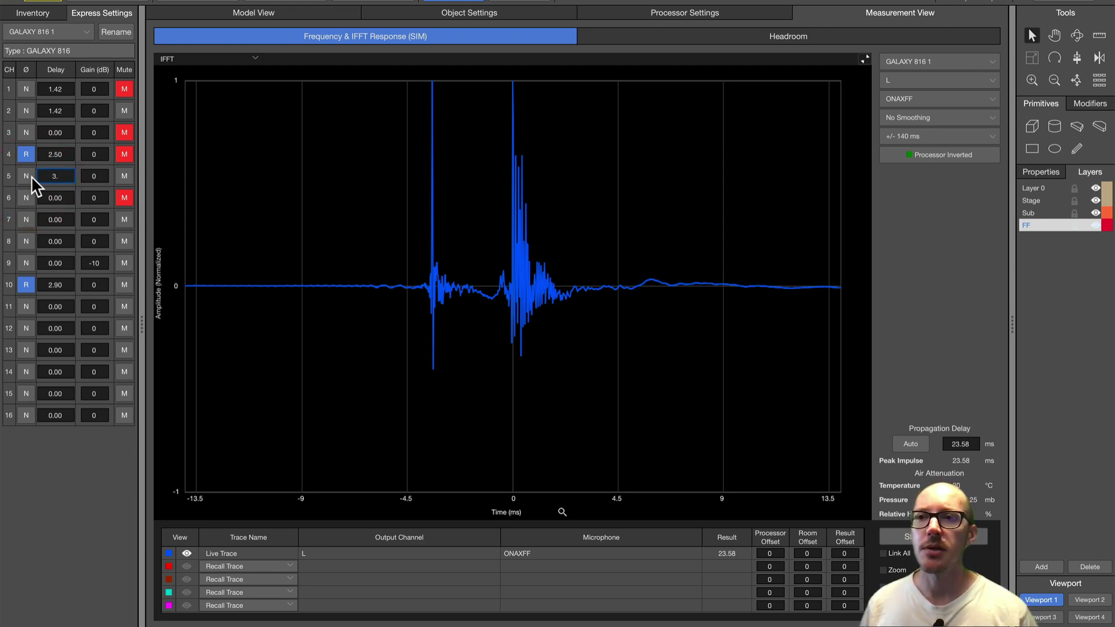
{"action": "type", "text": "44"}
{"action": "key", "text": "Return"}
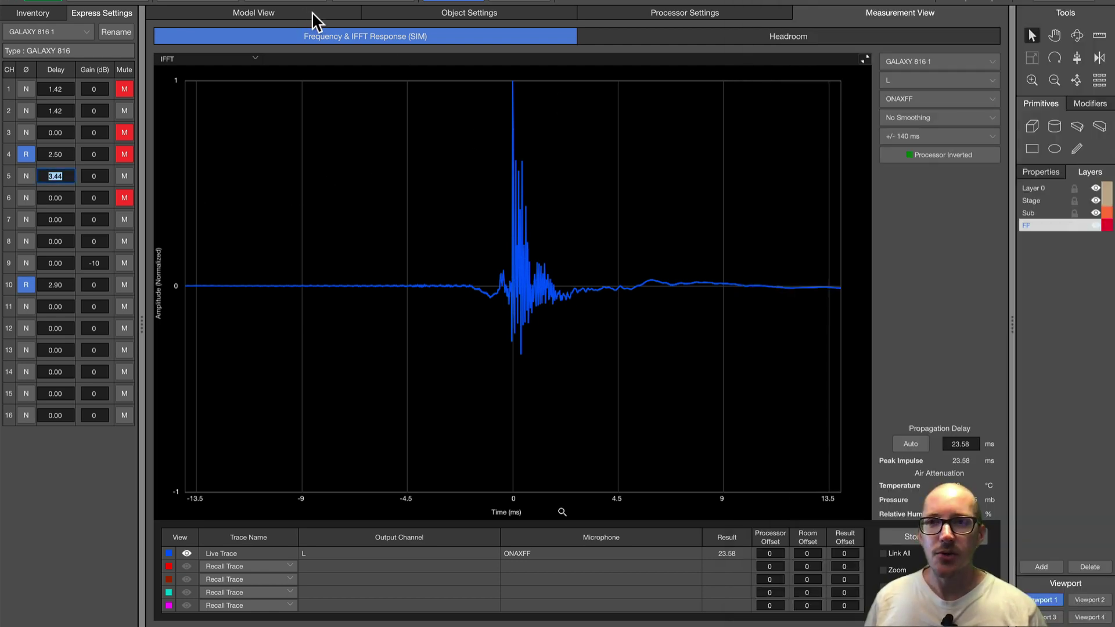
{"action": "left_click", "coordinate": [312, 11]}
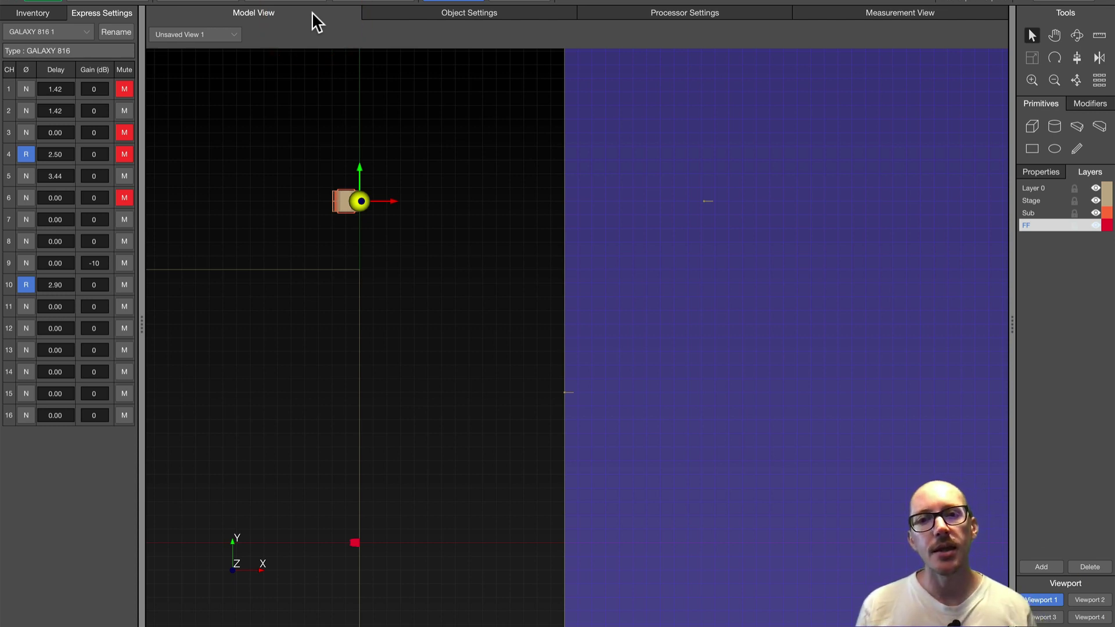
- Deselect the speaker and show the venue in Isometric View 4
{"action": "left_click", "coordinate": [494, 204]}
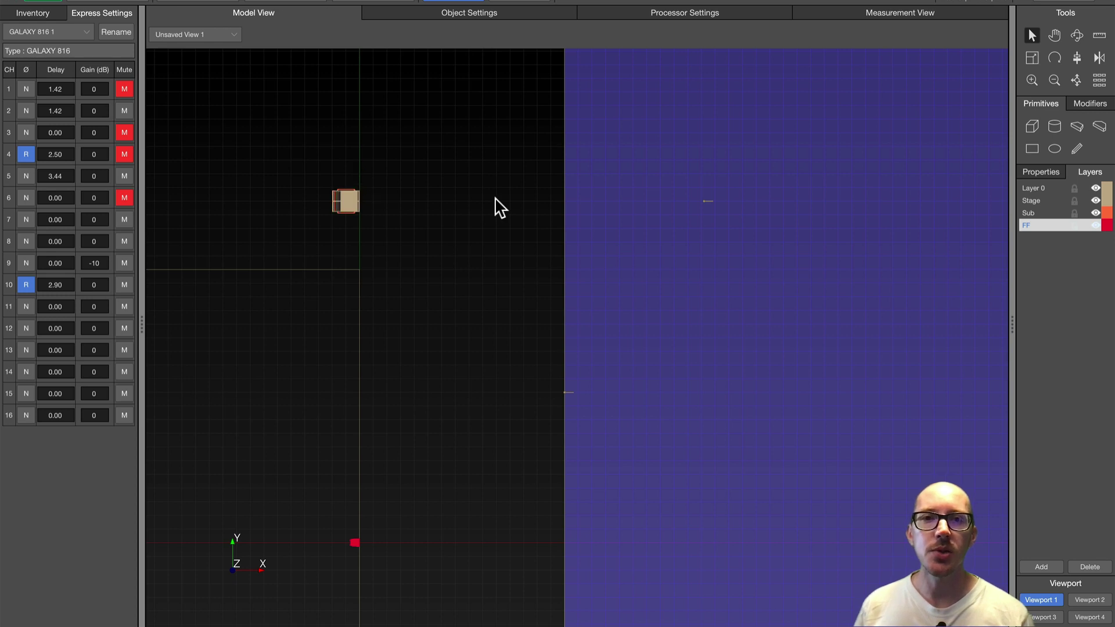
{"action": "left_click", "coordinate": [230, 34]}
{"action": "left_click", "coordinate": [209, 4]}
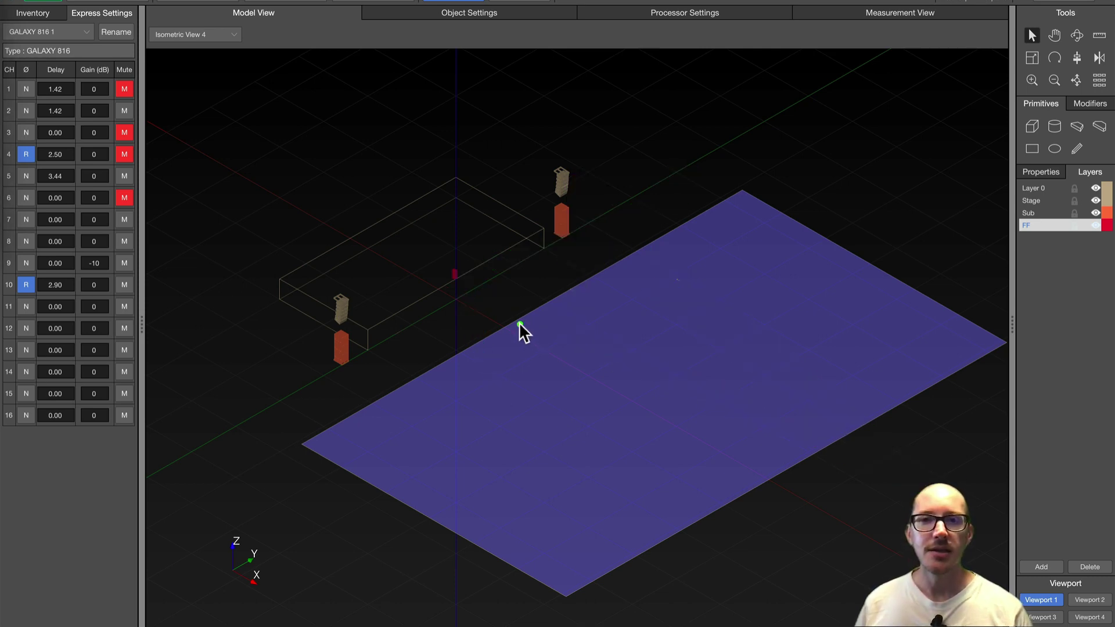
- Bring back the Subaligner results page (2.02 ms sub delay, 14.55 dB main reduction) beside the model
{"action": "left_click", "coordinate": [590, 330]}
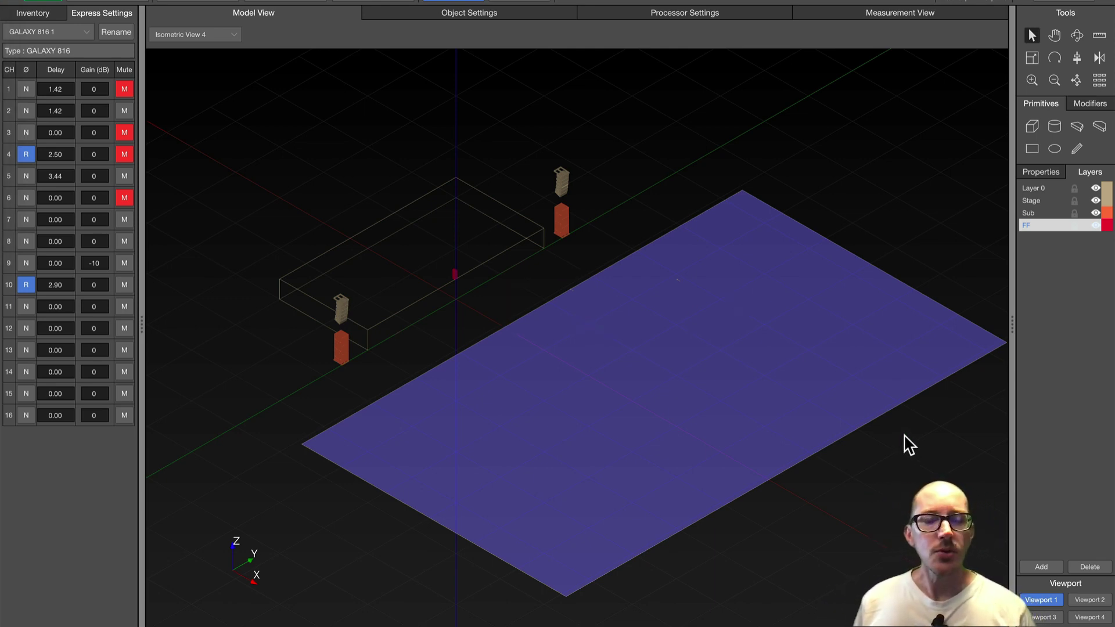
{"action": "left_click", "coordinate": [633, 275]}
{"action": "left_click", "coordinate": [819, 303]}
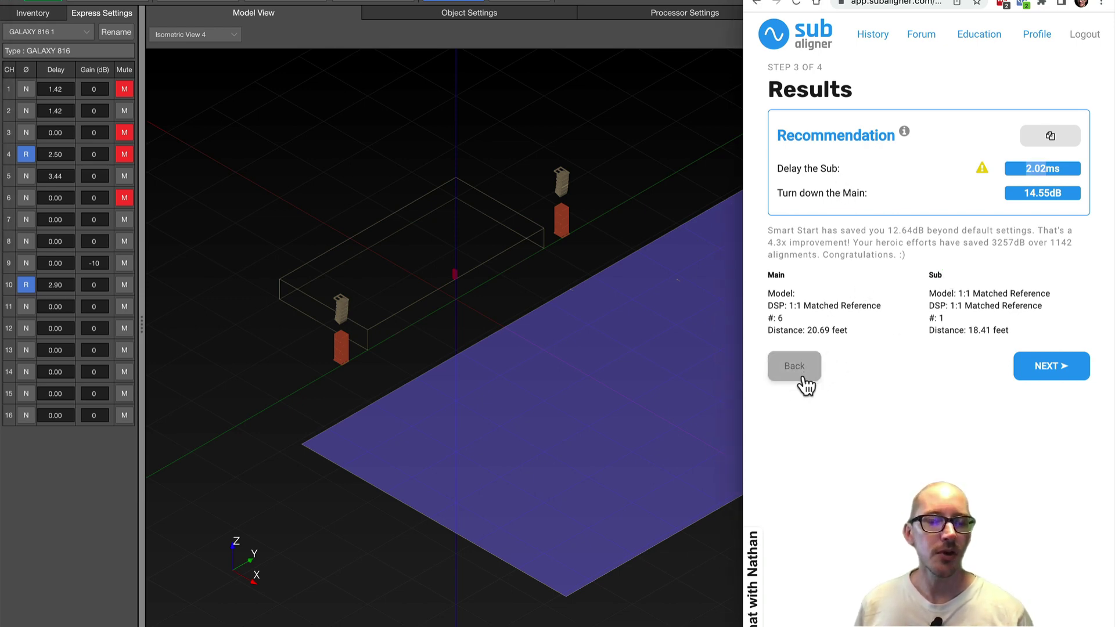
- Return to Step 1 Main (1:1 Matched Reference, 6 elements, 20.69 feet) and read the info explanations
{"action": "left_click", "coordinate": [1054, 370]}
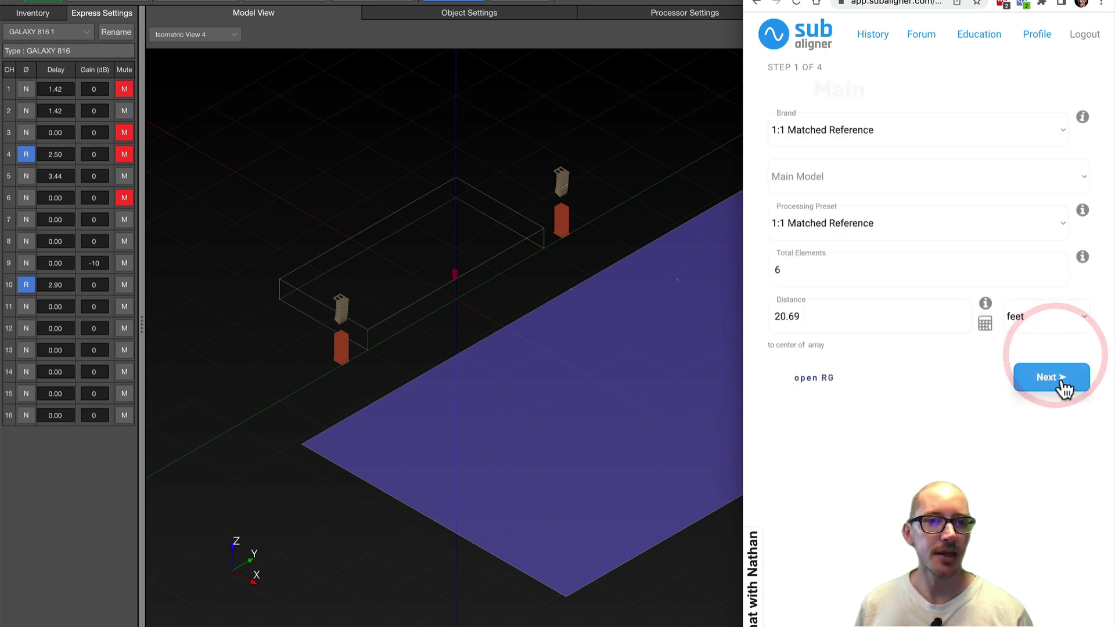
{"action": "left_click", "coordinate": [798, 261]}
{"action": "left_click", "coordinate": [905, 305]}
{"action": "left_click", "coordinate": [985, 303]}
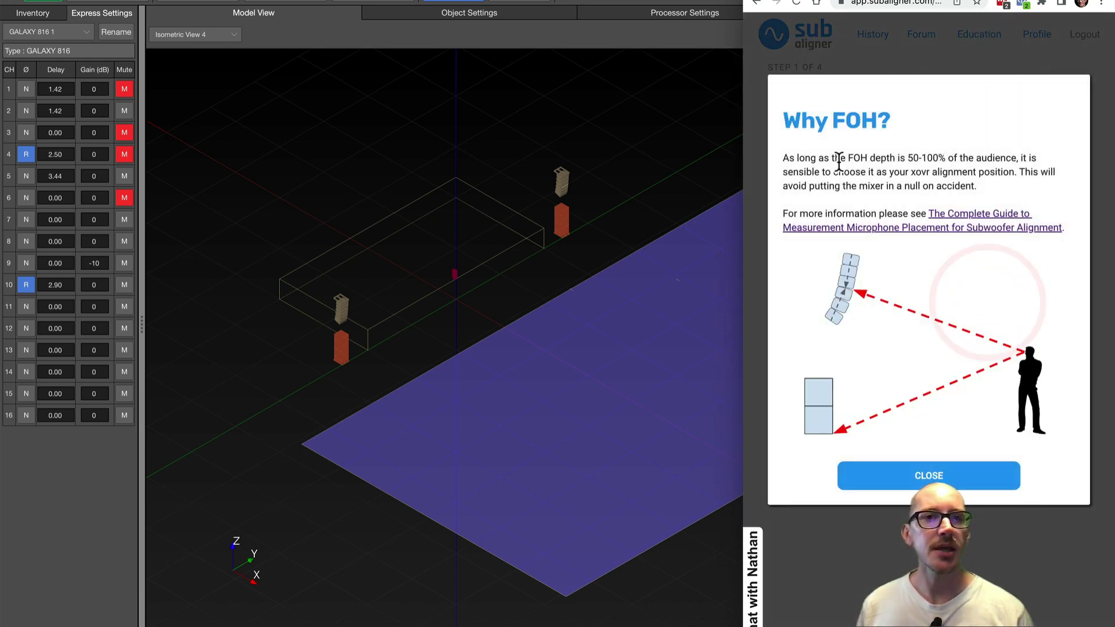
{"action": "triple_click", "coordinate": [858, 158]}
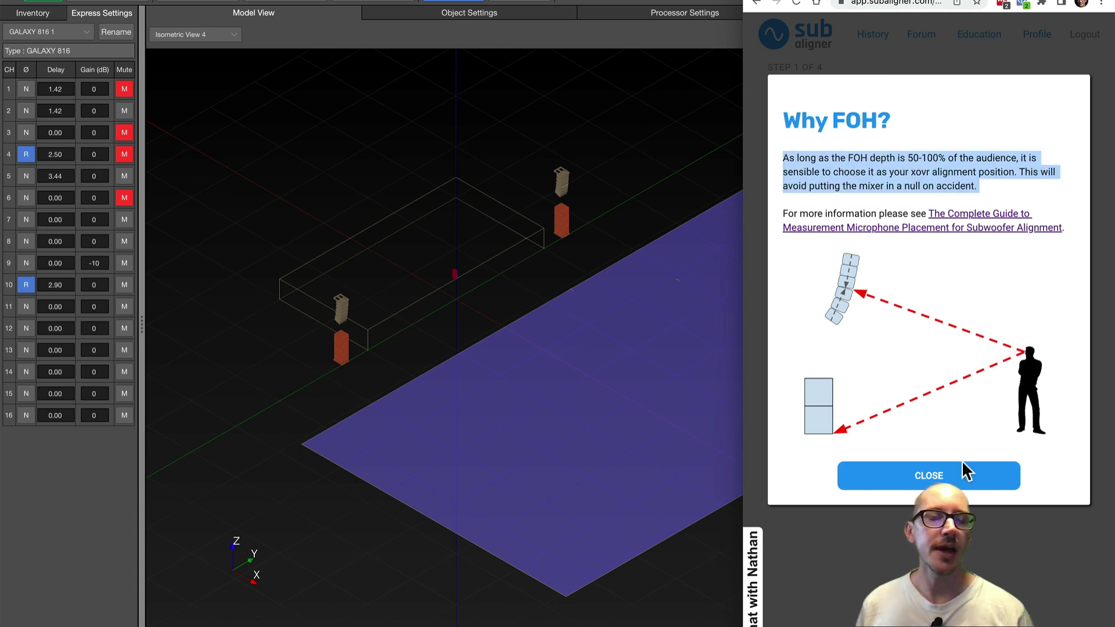
{"action": "left_click", "coordinate": [939, 472]}
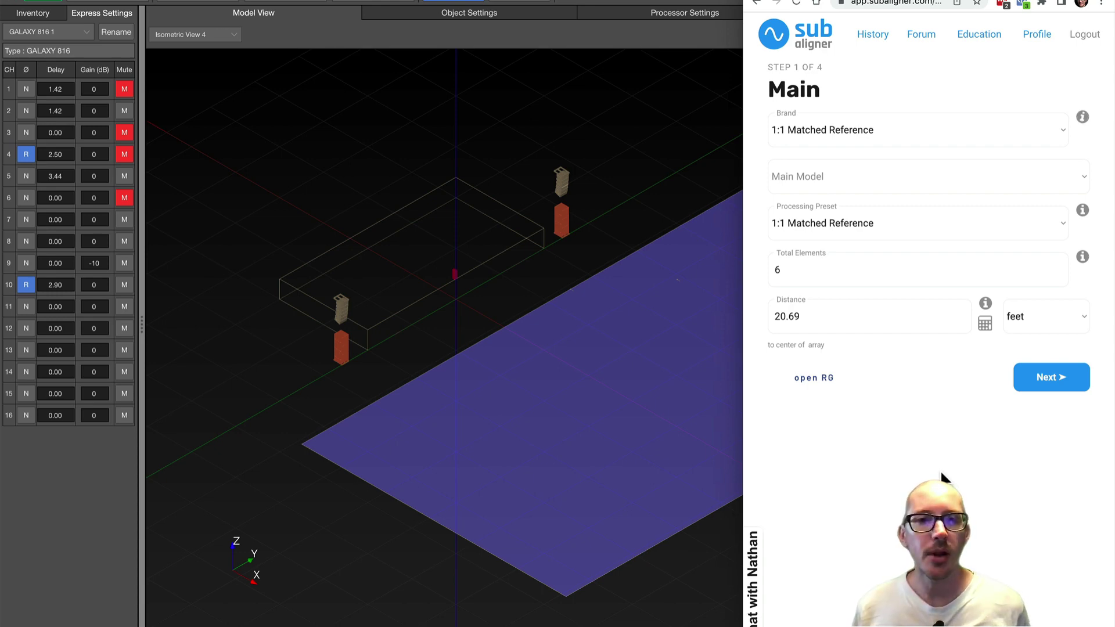
{"action": "key", "text": "super+Tab"}
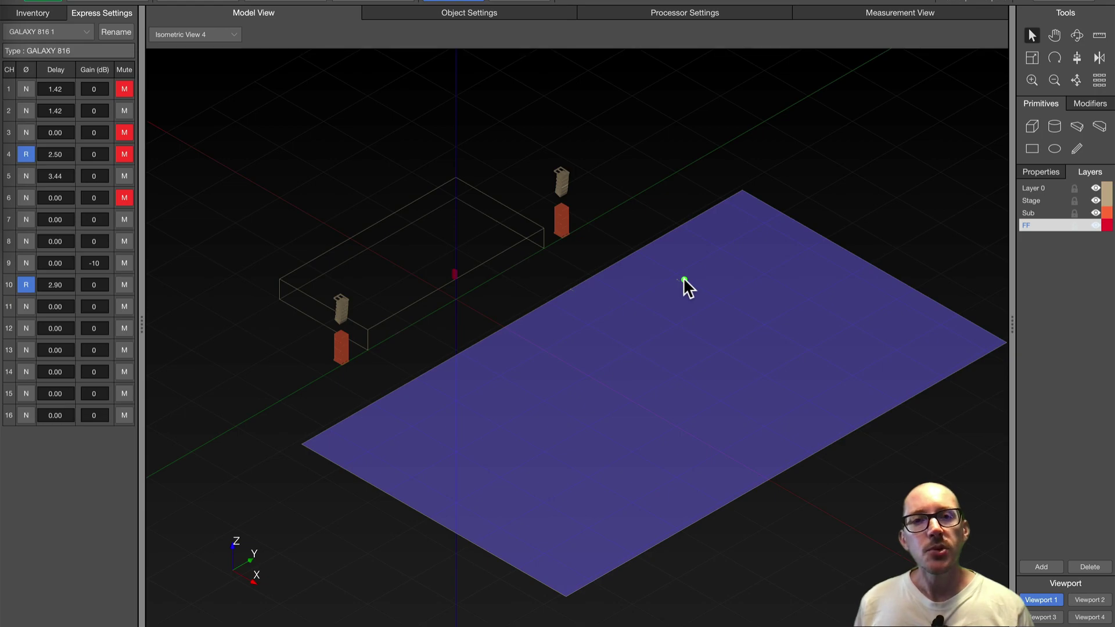
{"action": "key", "text": "super+Tab"}
{"action": "left_click", "coordinate": [524, 283]}
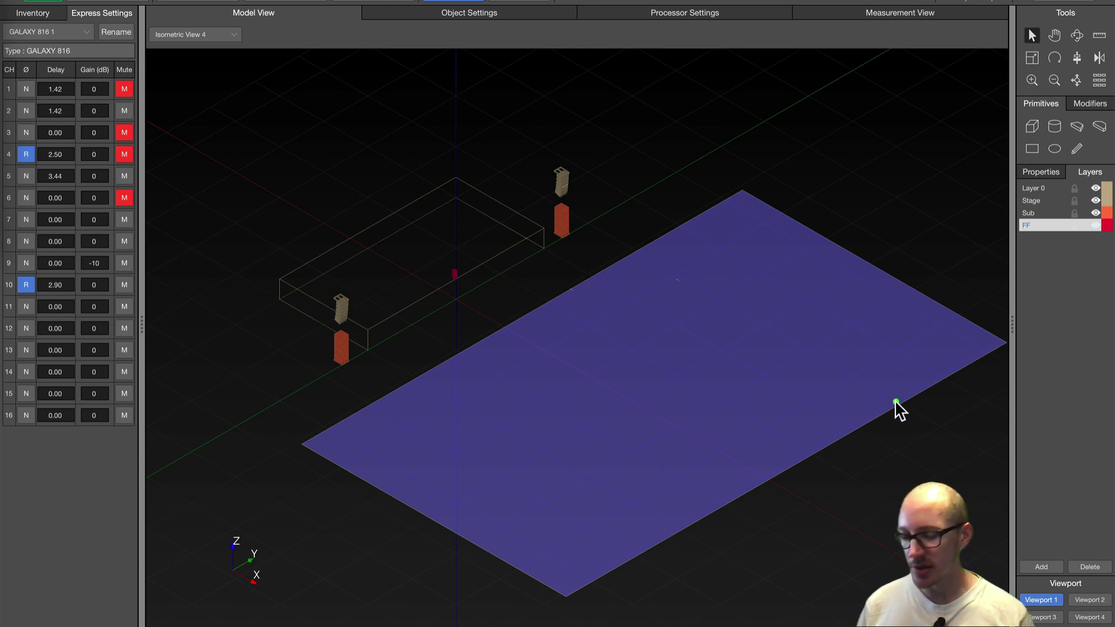
{"action": "left_click_drag", "start_coordinate": [875, 381], "coordinate": [935, 456]}
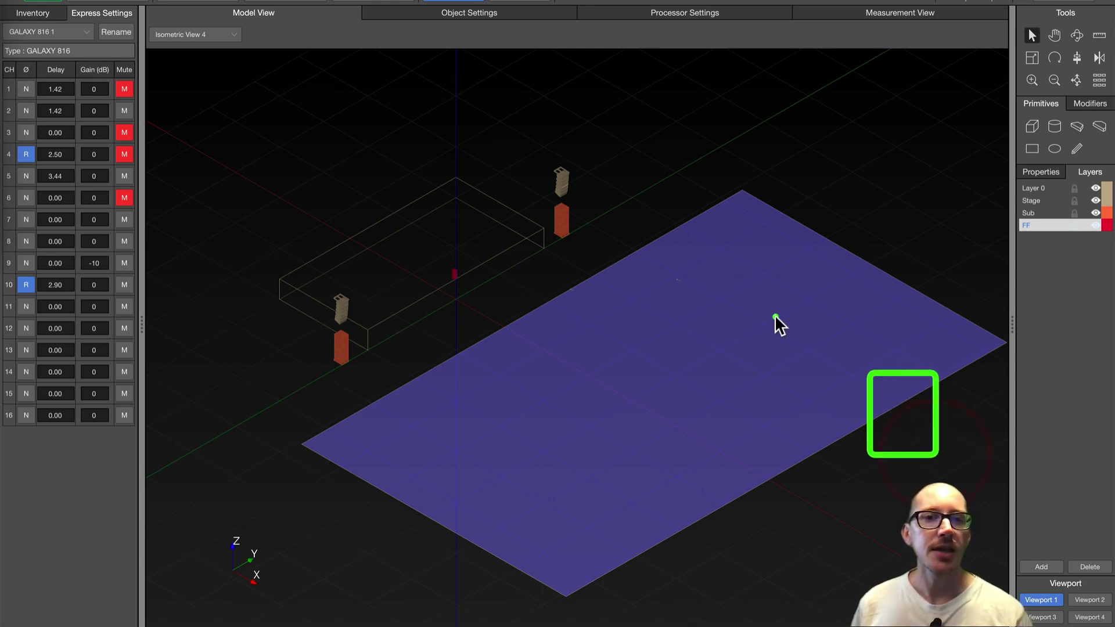
{"action": "left_click_drag", "start_coordinate": [774, 314], "coordinate": [859, 389]}
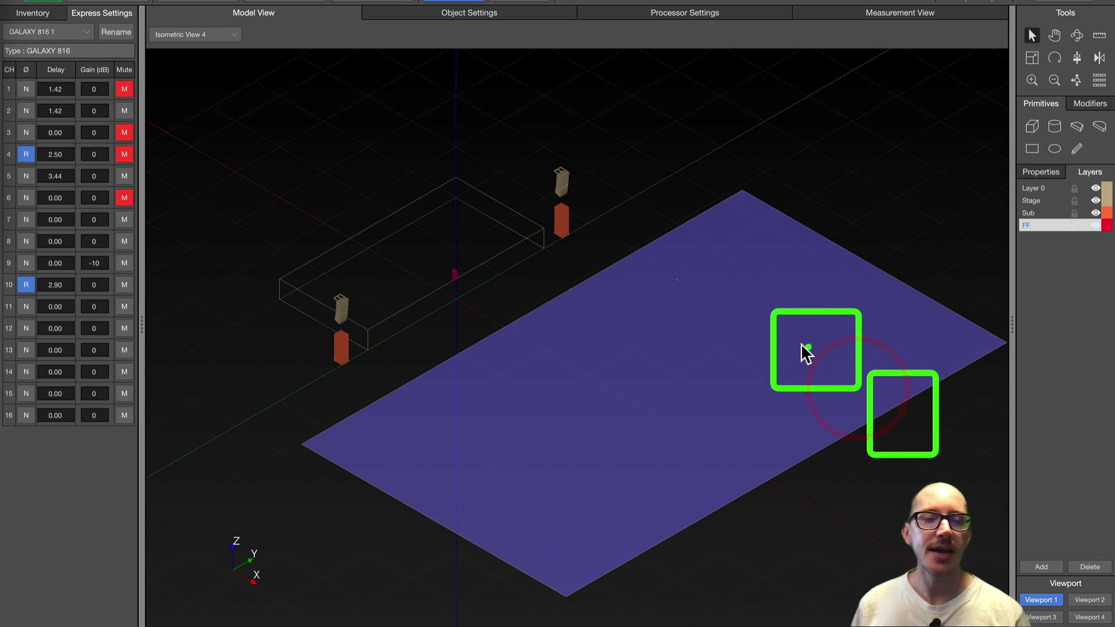
{"action": "left_click", "coordinate": [771, 353]}
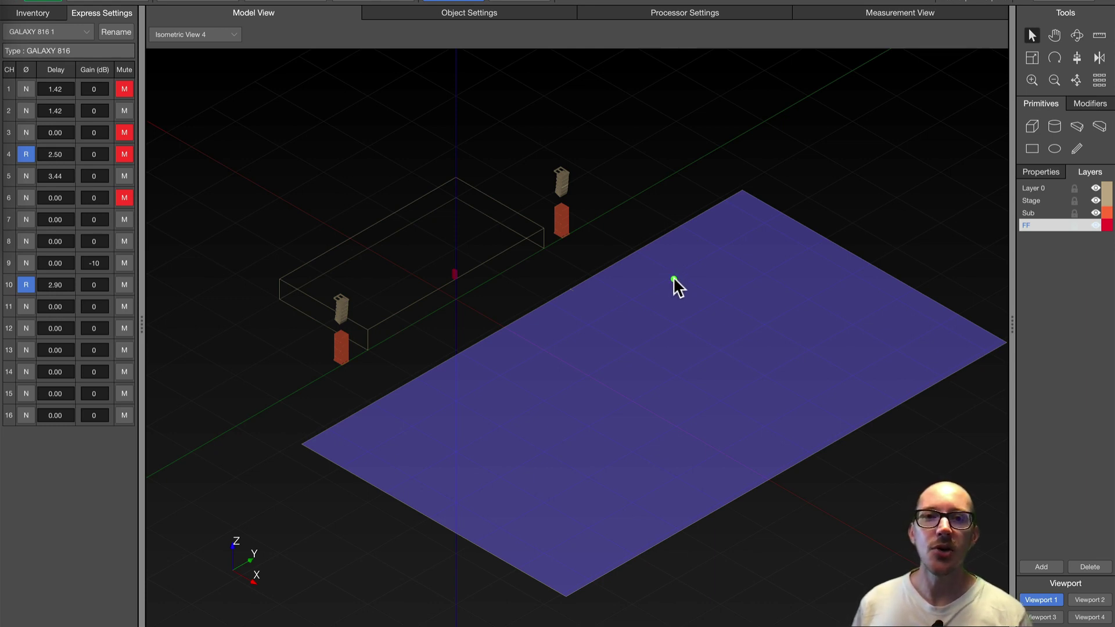
{"action": "left_click", "coordinate": [589, 200]}
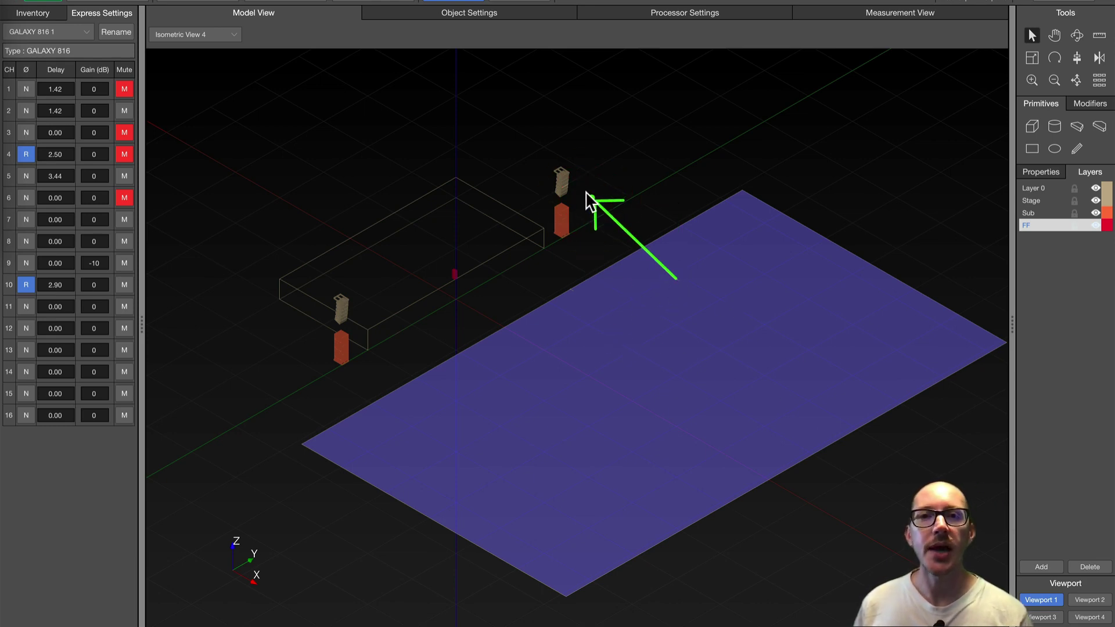
{"action": "left_click", "coordinate": [676, 280]}
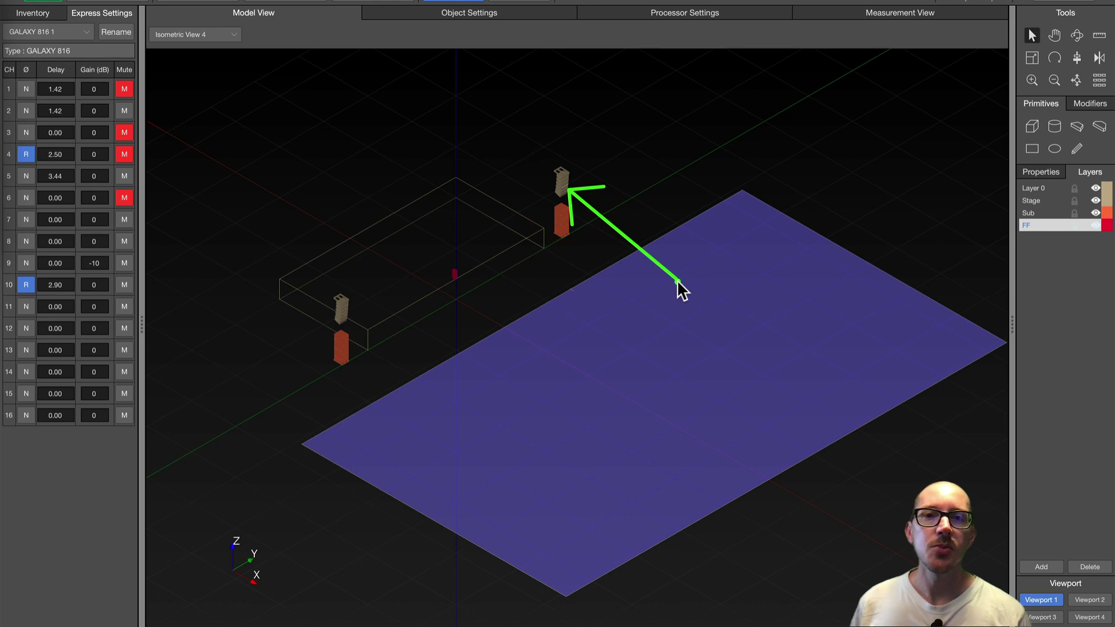
{"action": "left_click", "coordinate": [570, 240]}
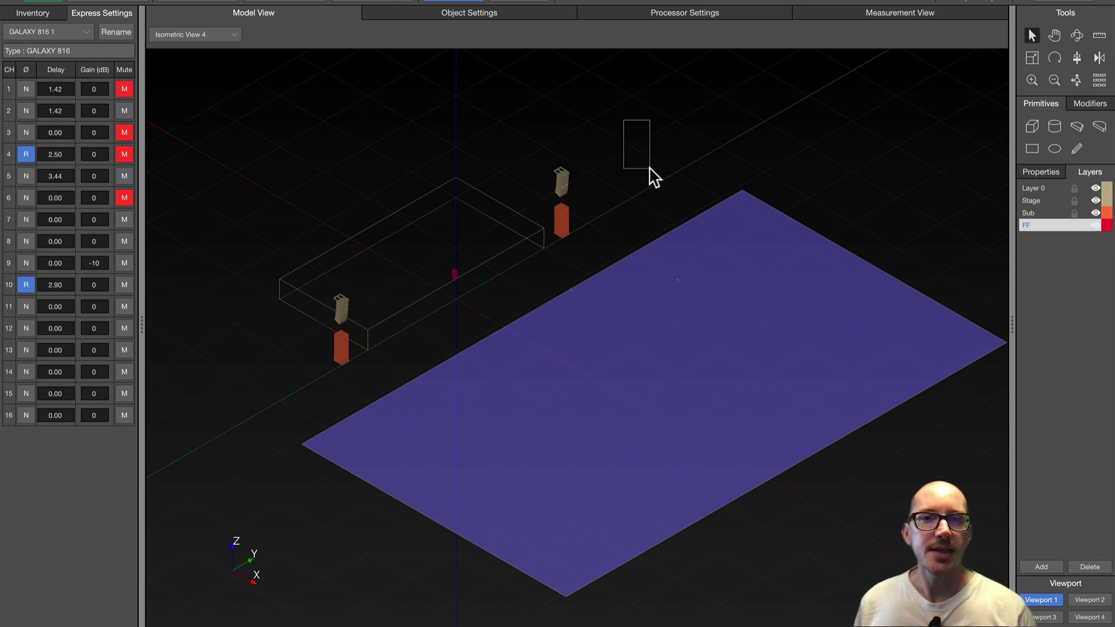
{"action": "left_click_drag", "start_coordinate": [714, 245], "coordinate": [649, 170]}
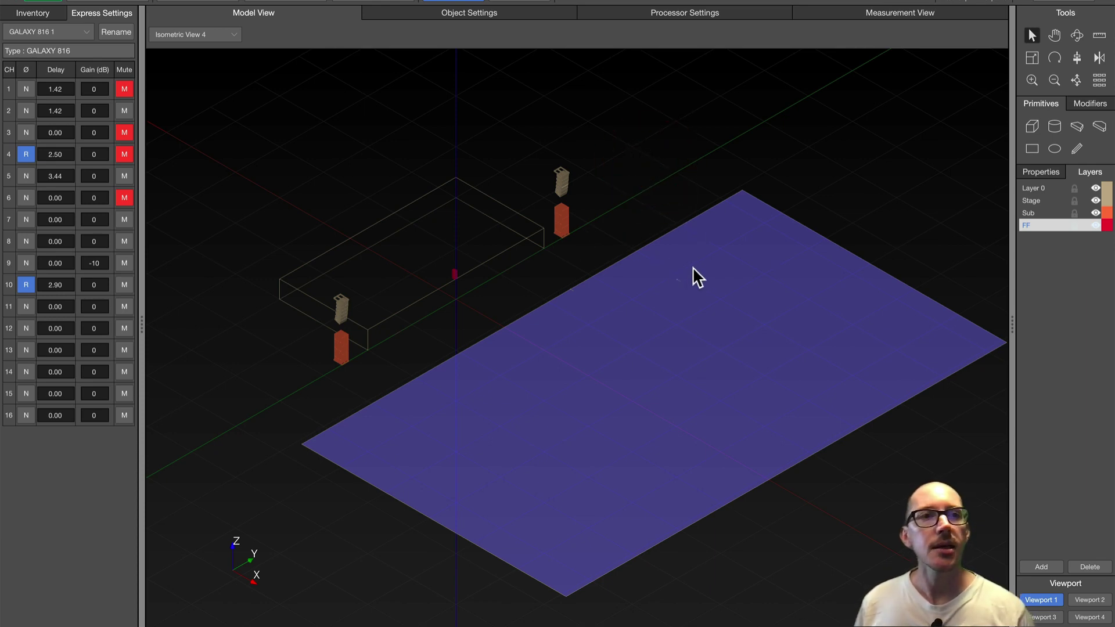
- Measure the floor mic point's distances to the main and sub speakers, then switch to Sub Aligner
{"action": "left_click", "coordinate": [1097, 37]}
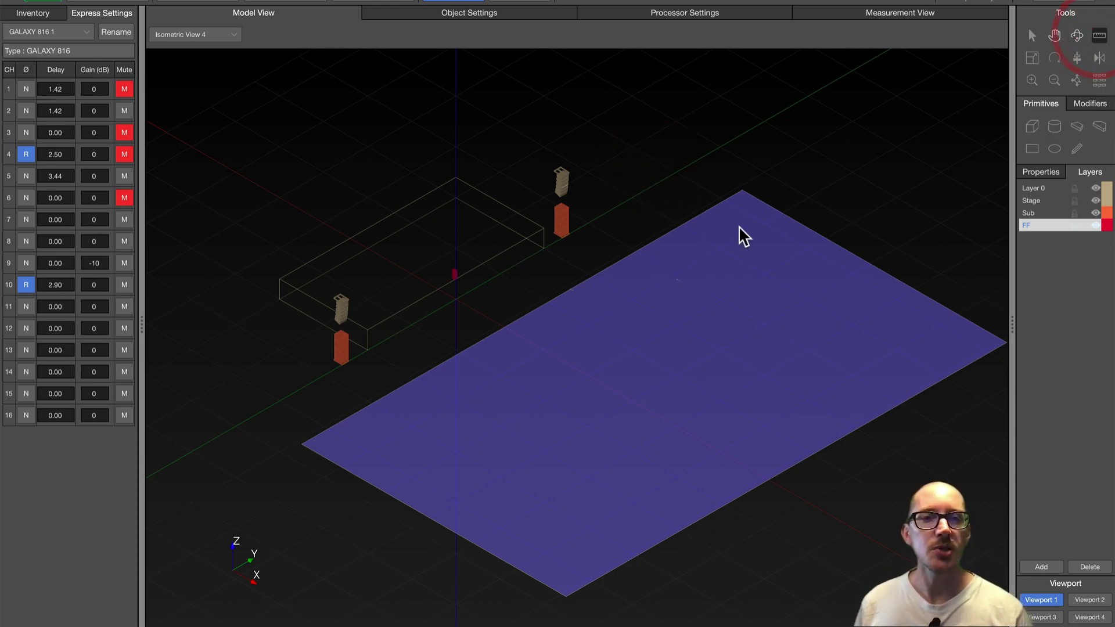
{"action": "left_click", "coordinate": [676, 279]}
{"action": "left_click", "coordinate": [566, 194]}
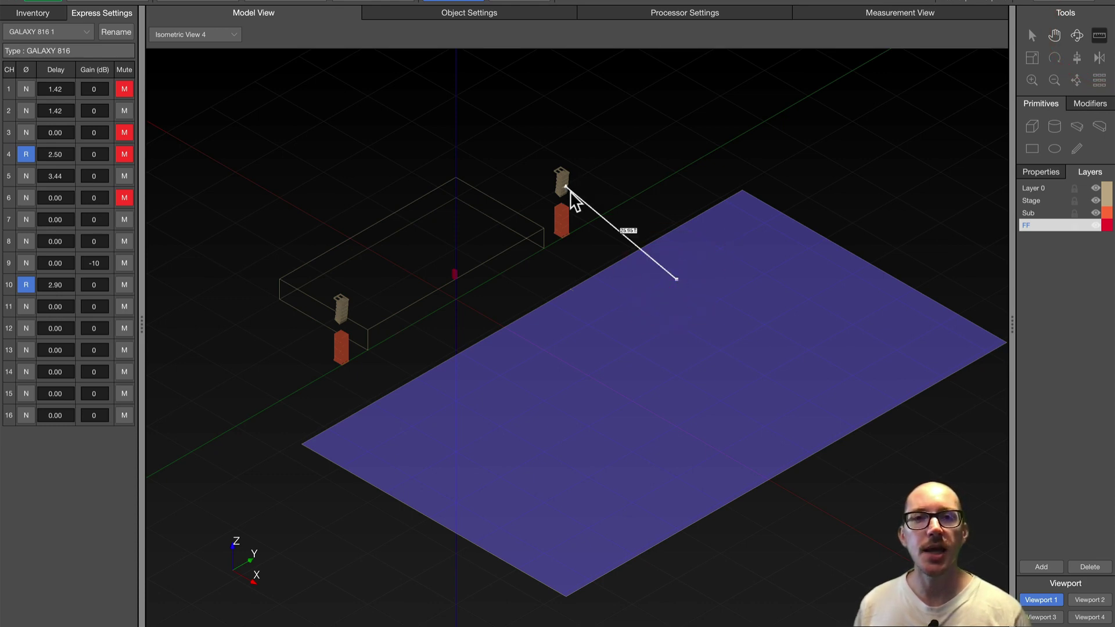
{"action": "left_click", "coordinate": [674, 279]}
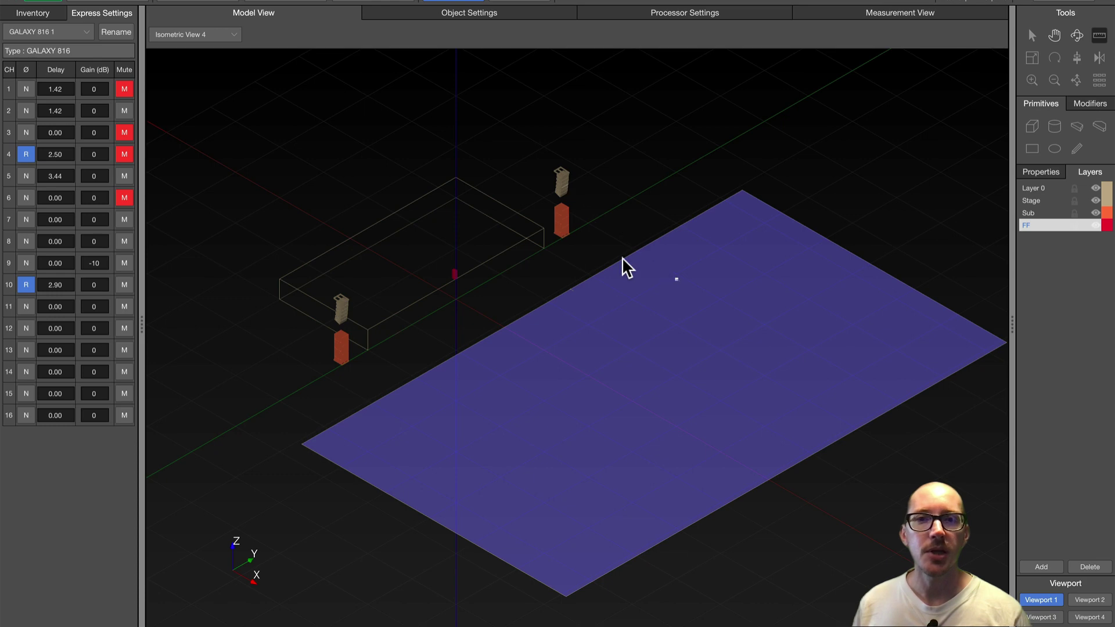
{"action": "left_click", "coordinate": [567, 242]}
{"action": "key", "text": "Escape"}
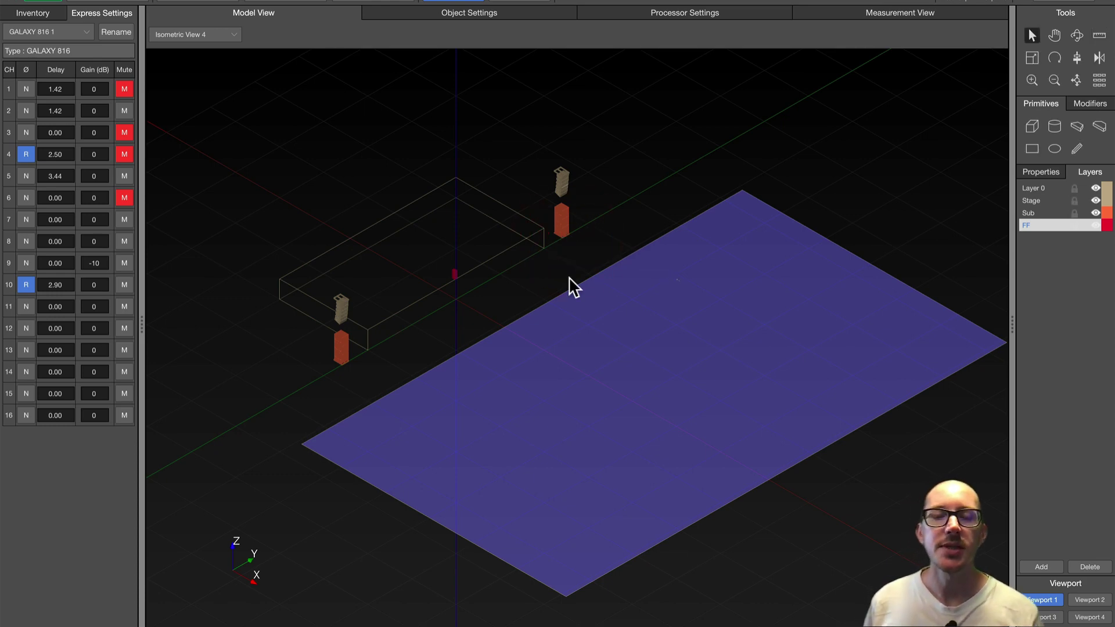
{"action": "key", "text": "alt+Tab"}
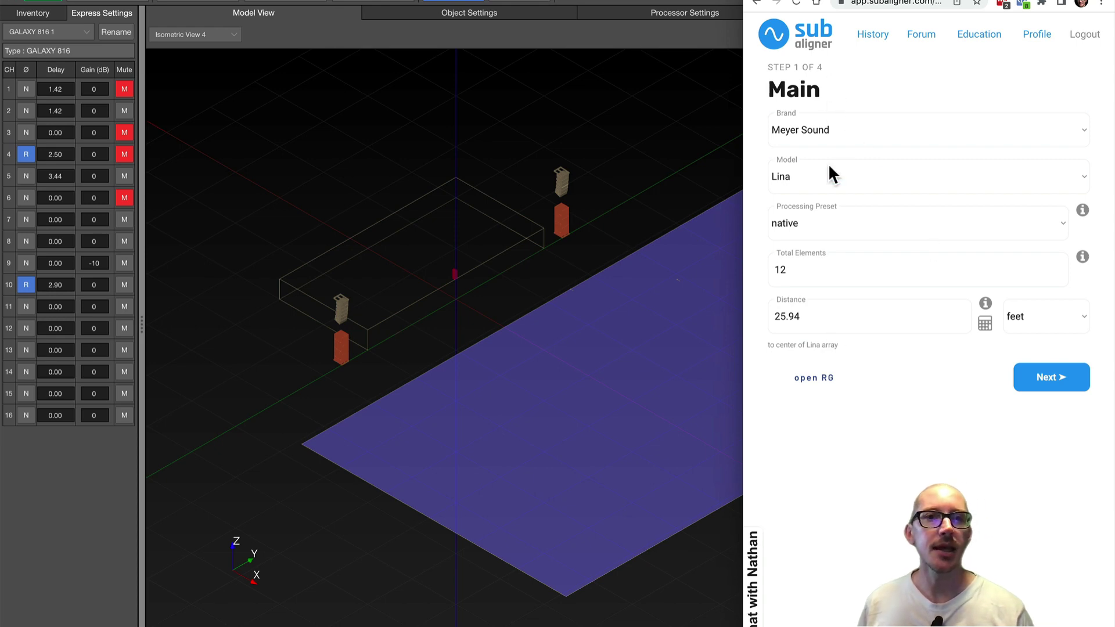
- Confirm the Main and Sub steps and copy the recommended 1.42 ms main delay
{"action": "left_click", "coordinate": [1056, 381]}
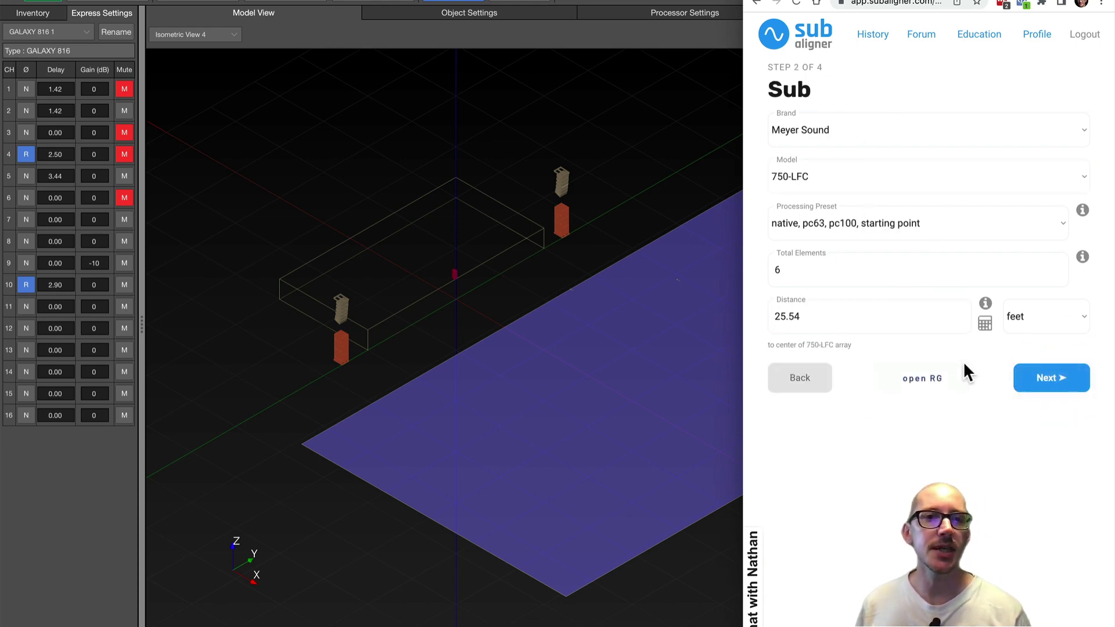
{"action": "left_click", "coordinate": [1053, 380]}
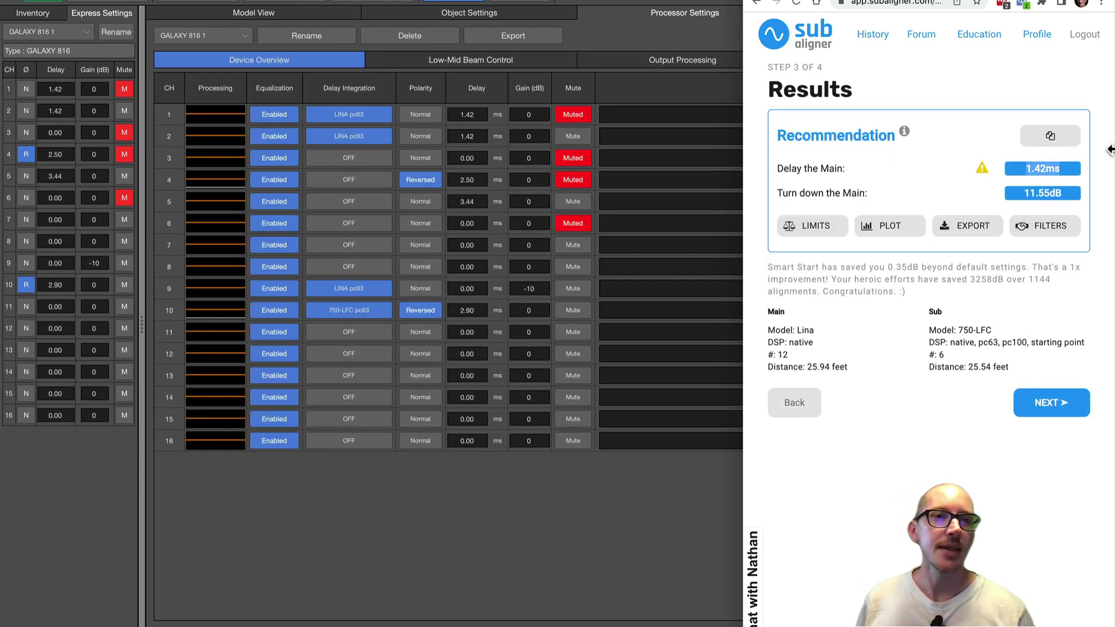
{"action": "double_click", "coordinate": [1054, 169]}
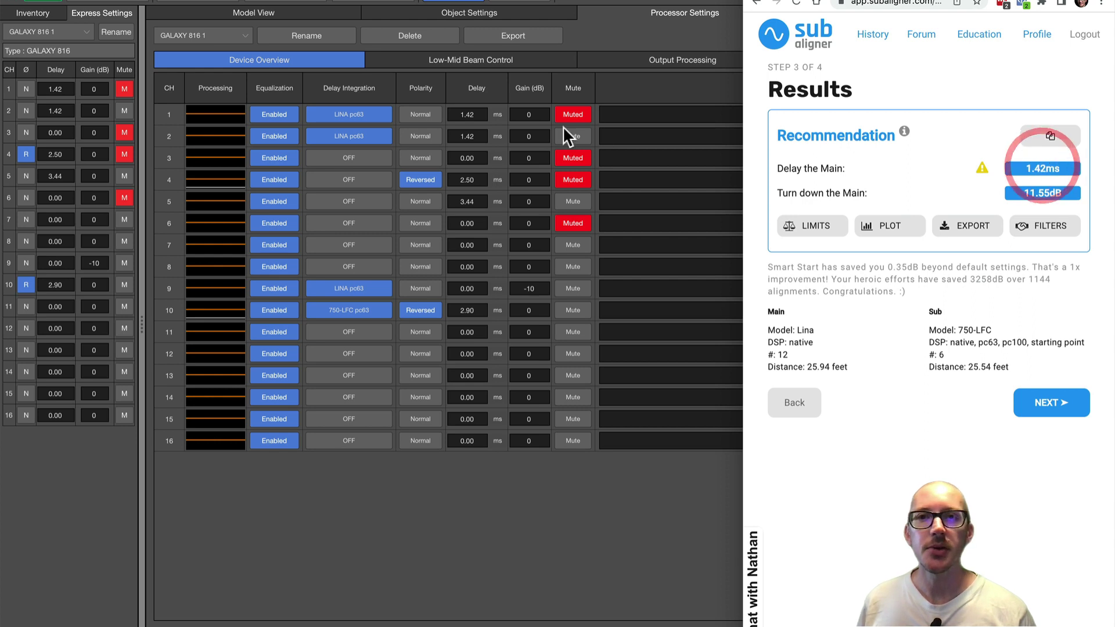
- Check the channel 1 and channel 5 delay values, then view the model from Top View 1
{"action": "left_click", "coordinate": [464, 114]}
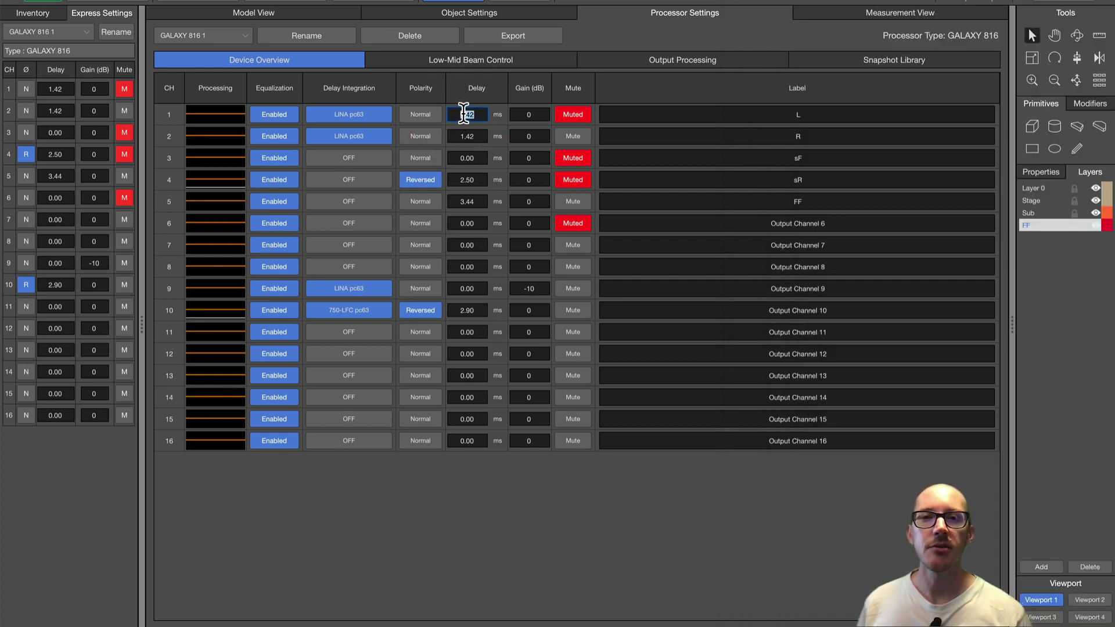
{"action": "left_click", "coordinate": [469, 201]}
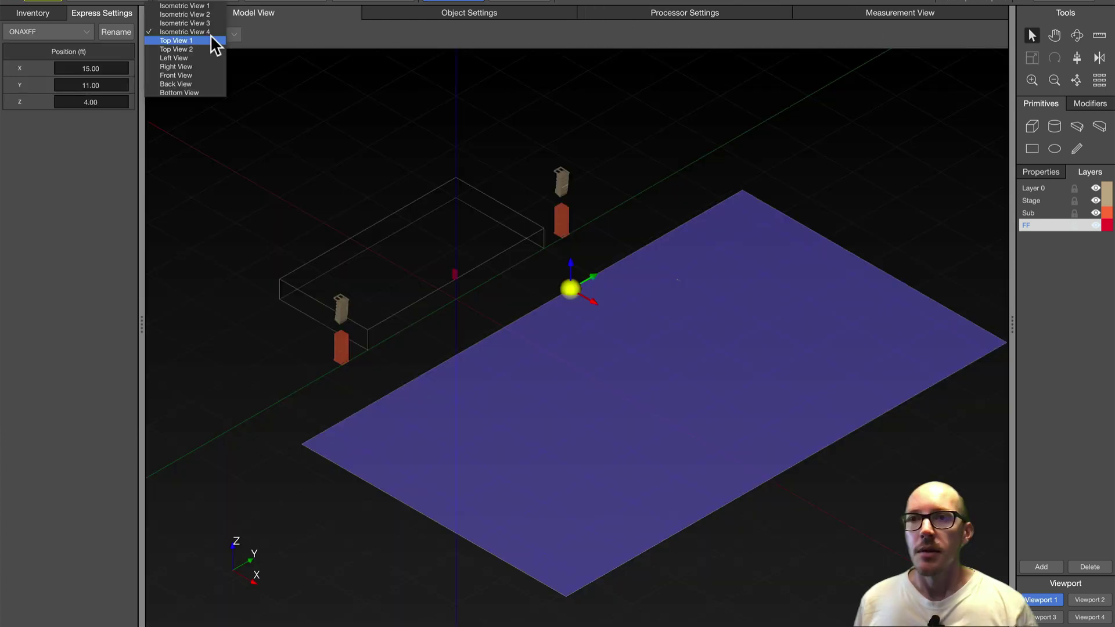
{"action": "left_click", "coordinate": [211, 40]}
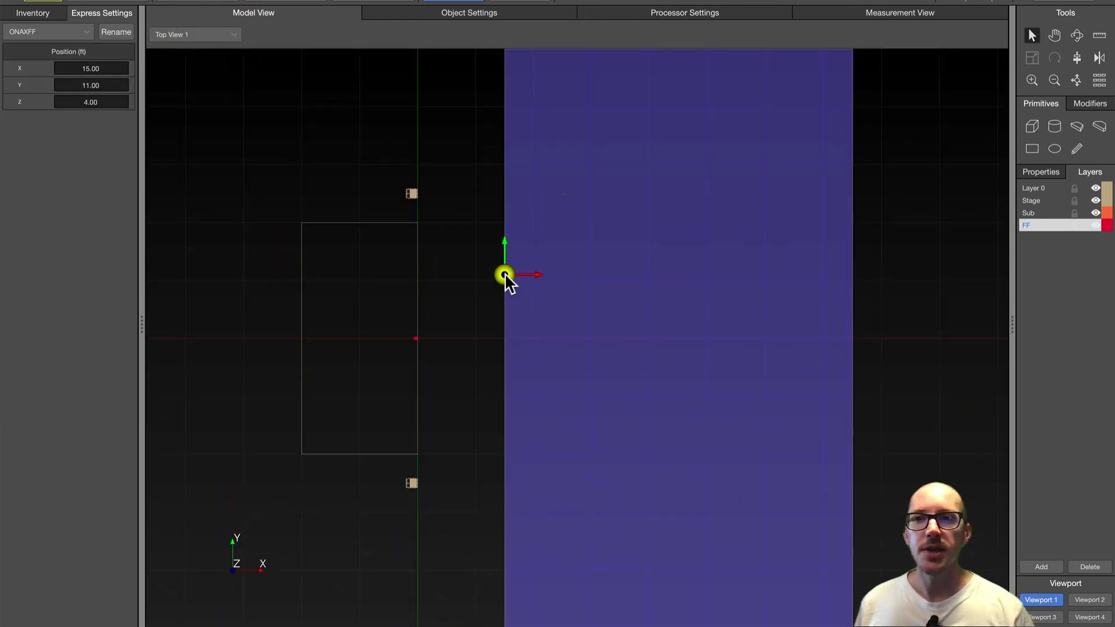
- Move the ONAXFF microphone to Y 0 ft on the centre line
{"action": "left_click", "coordinate": [57, 81]}
{"action": "type", "text": "0"}
{"action": "key", "text": "Return"}
{"action": "scroll", "coordinate": [486, 321], "scroll_direction": "down", "scroll_amount": 1}
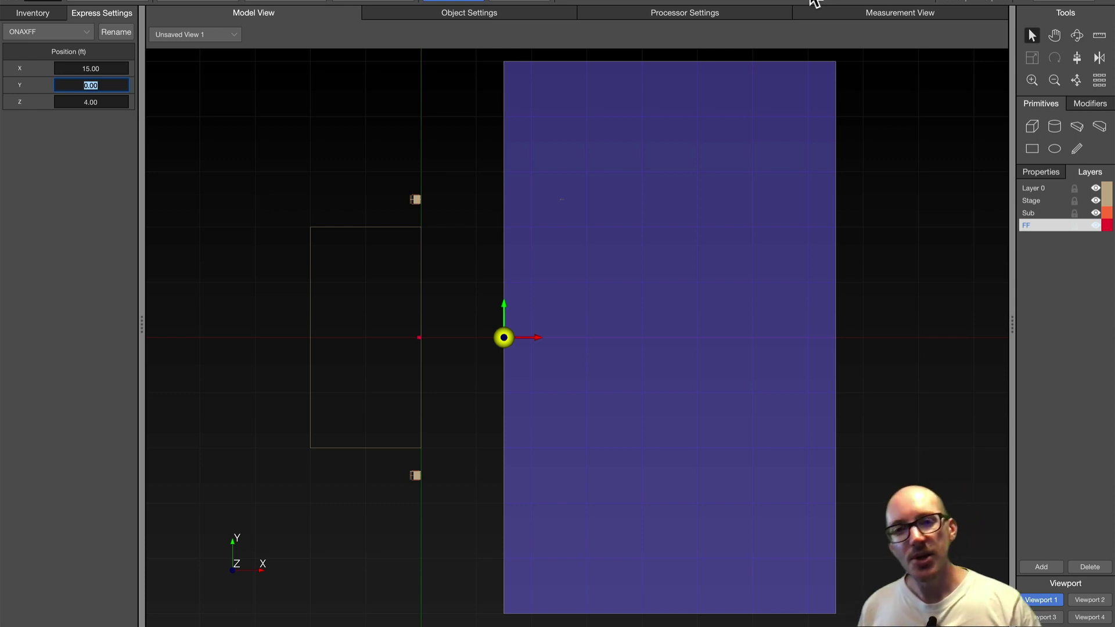
- Check the simulated response at the microphone, then return to the processor channel table
{"action": "left_click", "coordinate": [904, 12]}
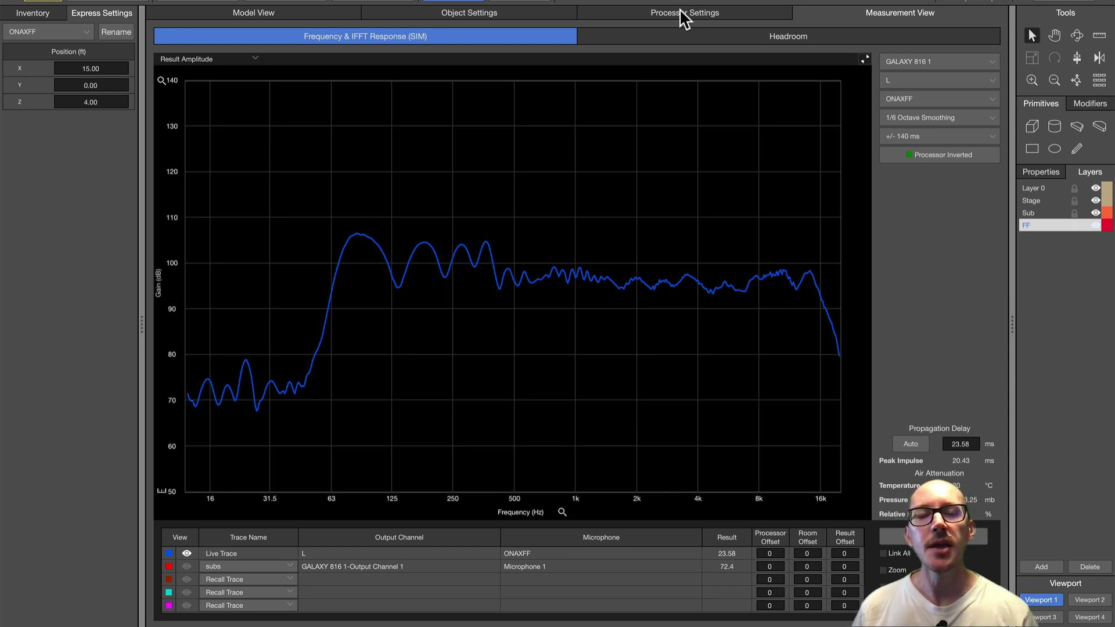
{"action": "left_click", "coordinate": [682, 16]}
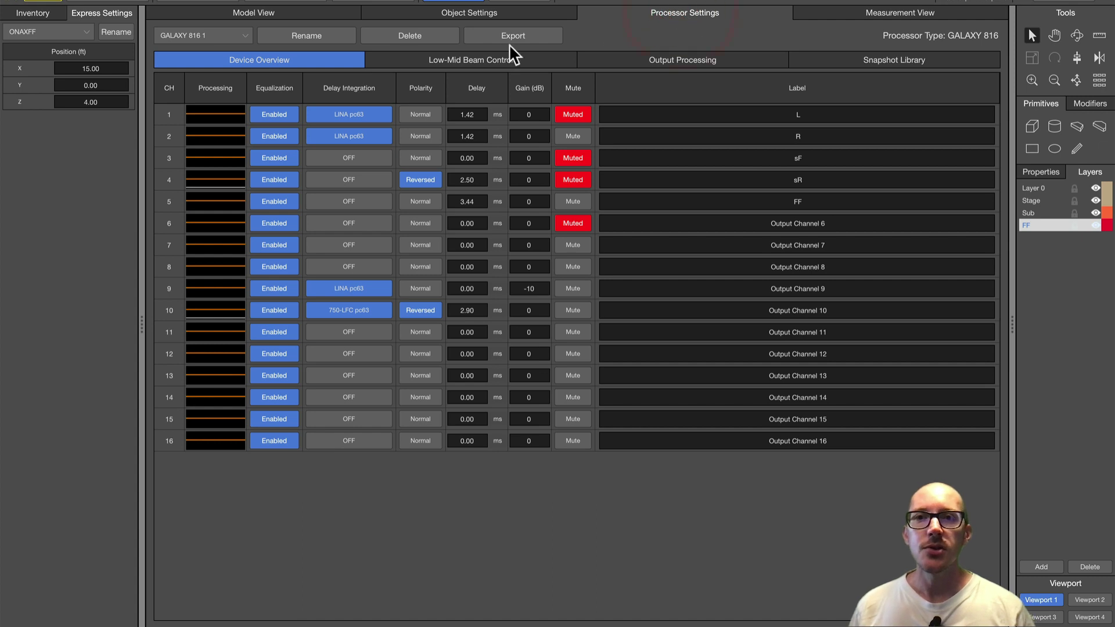
- Give channel 5 a U-shaping low shelf at about 830 Hz and -6 dB, then view its response
{"action": "left_click", "coordinate": [219, 199]}
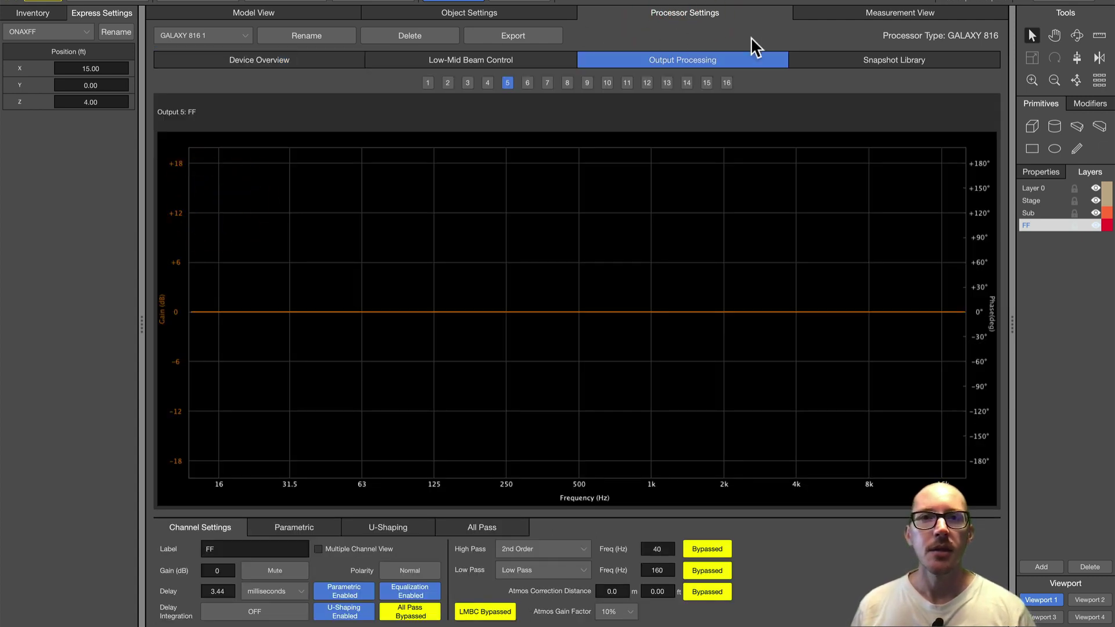
{"action": "left_click", "coordinate": [394, 528]}
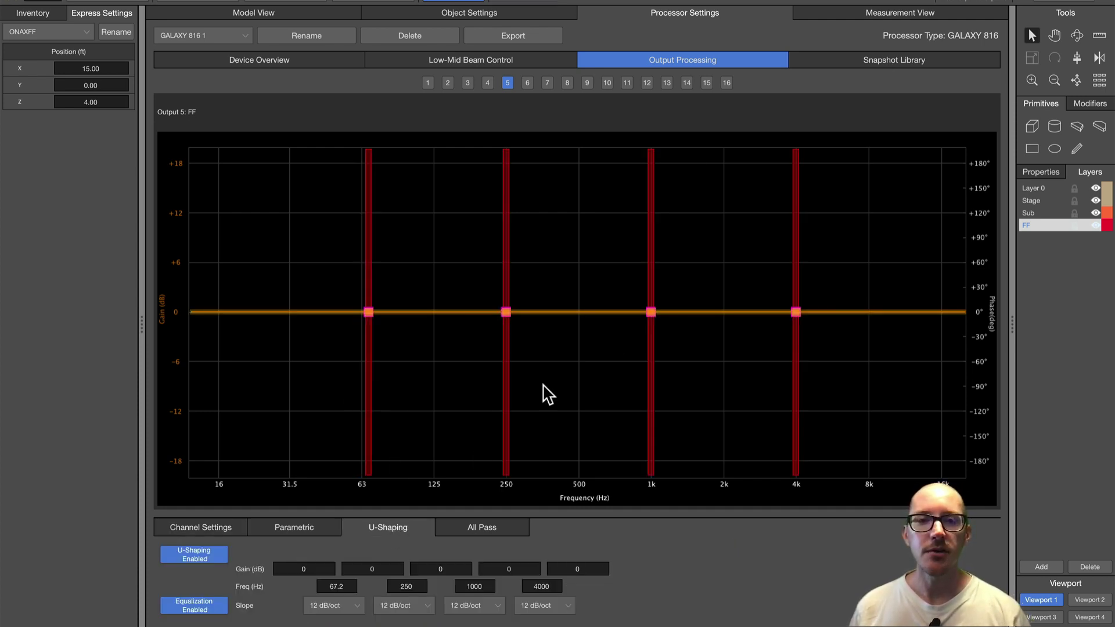
{"action": "left_click_drag", "start_coordinate": [594, 394], "coordinate": [615, 392]}
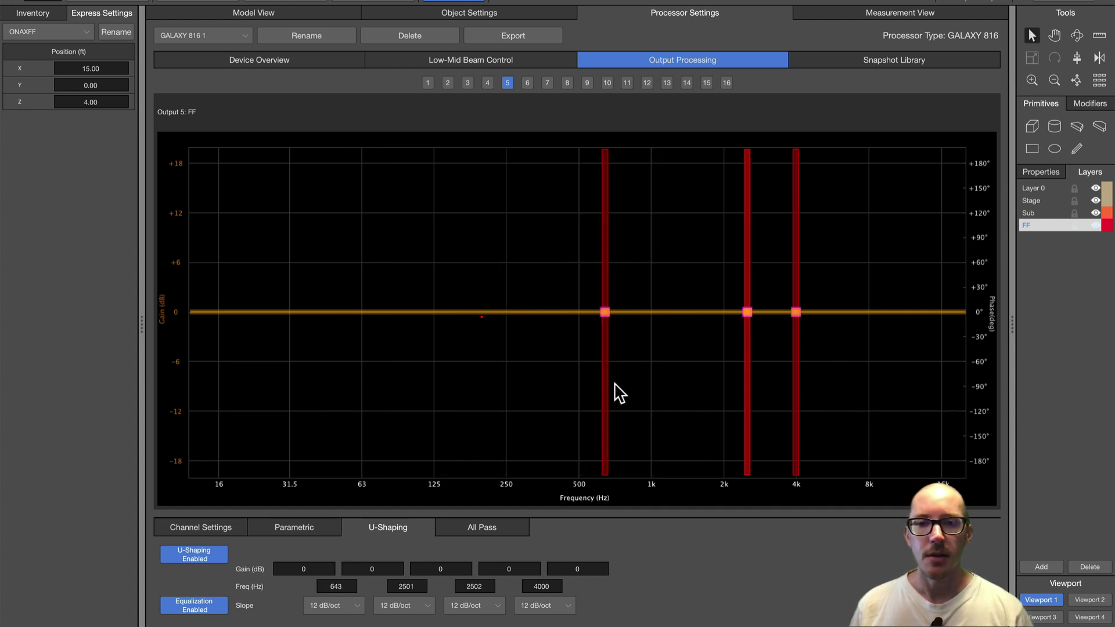
{"action": "left_click", "coordinate": [480, 334]}
{"action": "left_click_drag", "start_coordinate": [455, 316], "coordinate": [458, 368]}
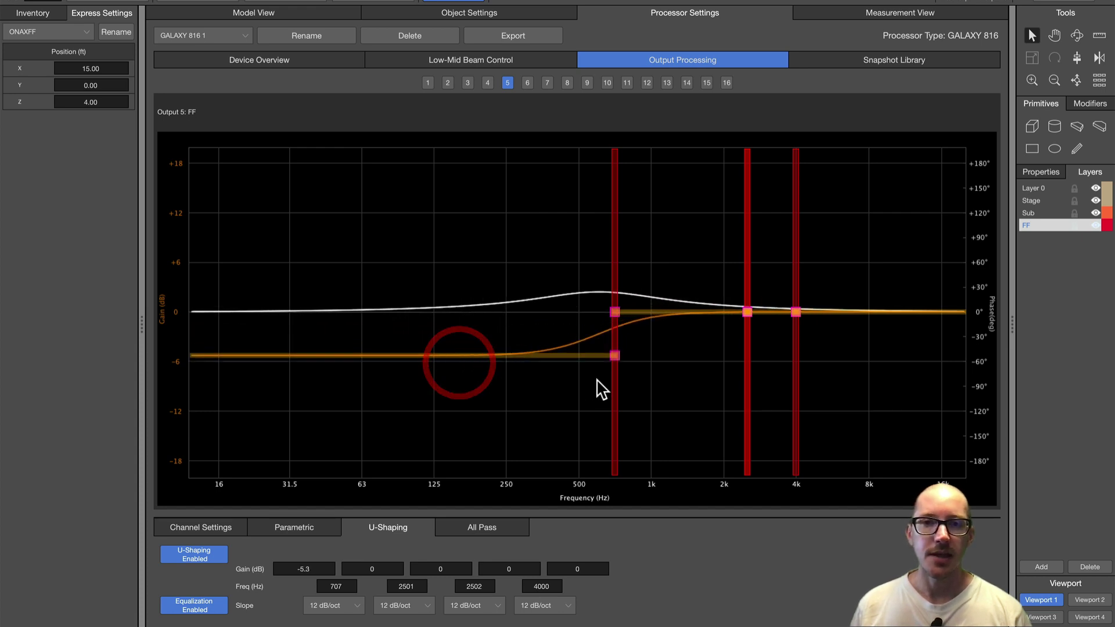
{"action": "left_click_drag", "start_coordinate": [624, 392], "coordinate": [633, 383]}
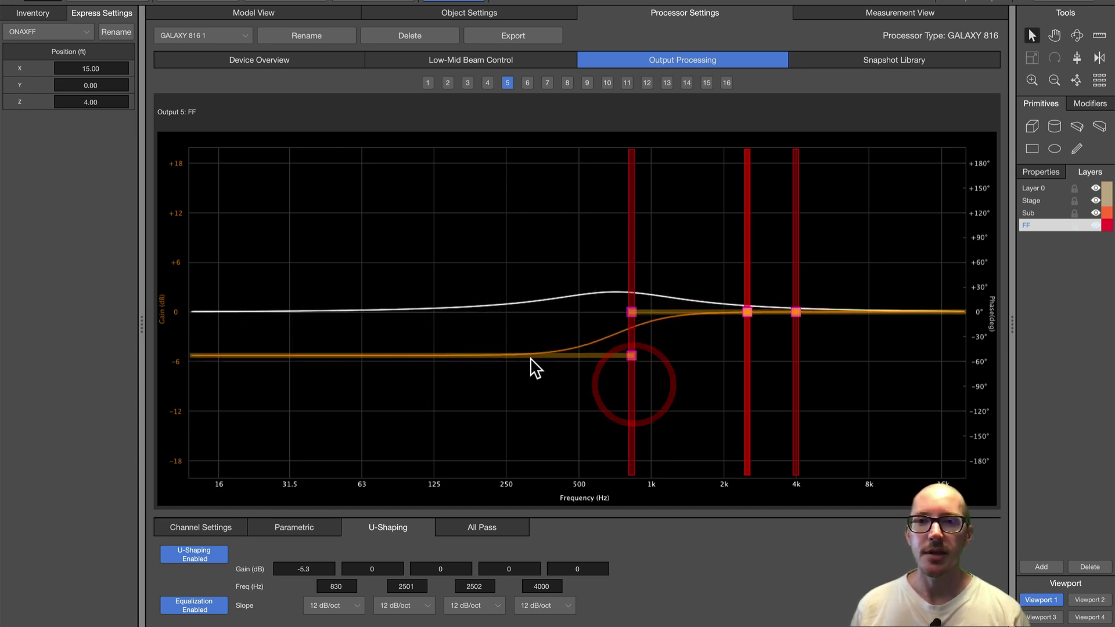
{"action": "left_click_drag", "start_coordinate": [529, 366], "coordinate": [529, 363]}
{"action": "left_click", "coordinate": [848, 13]}
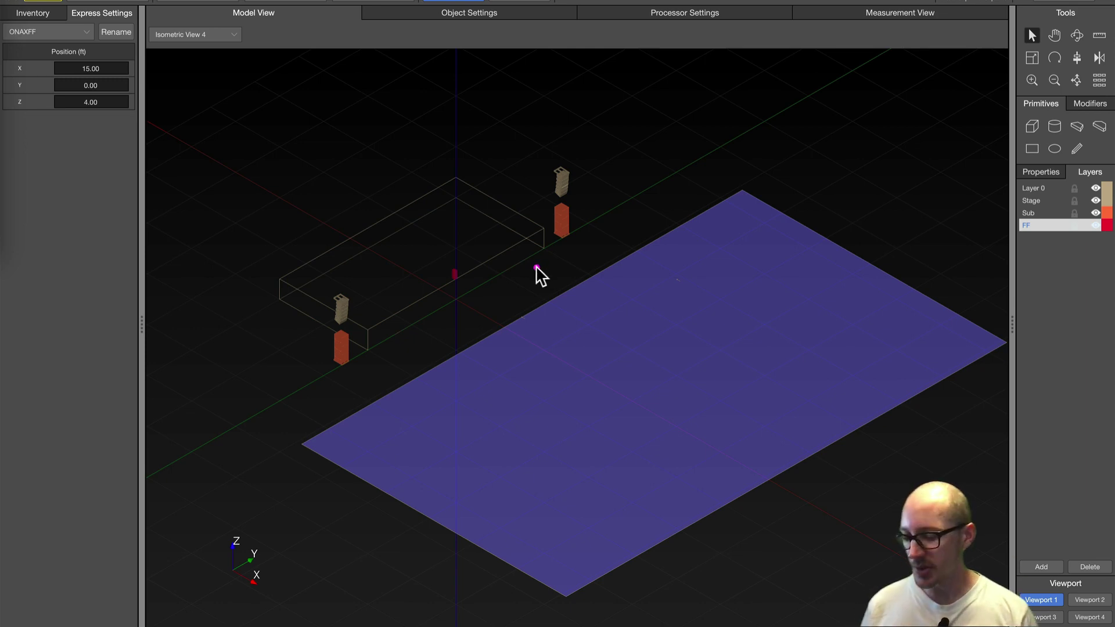
- Drag a box marking the gap between the stage and the audience area's front edge
{"action": "left_click_drag", "start_coordinate": [578, 296], "coordinate": [607, 316]}
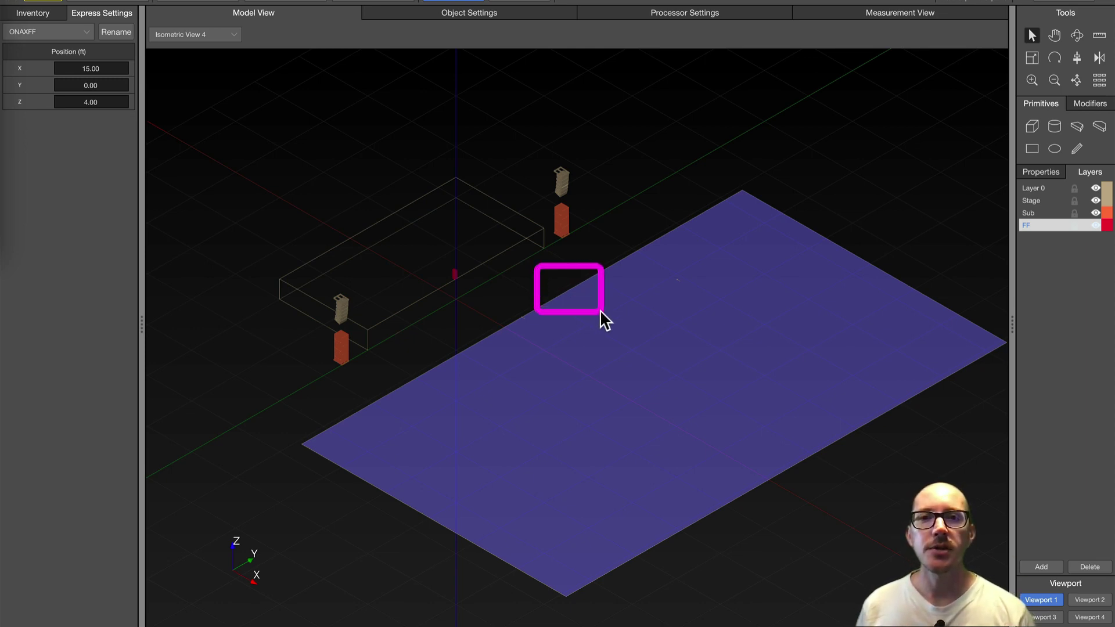